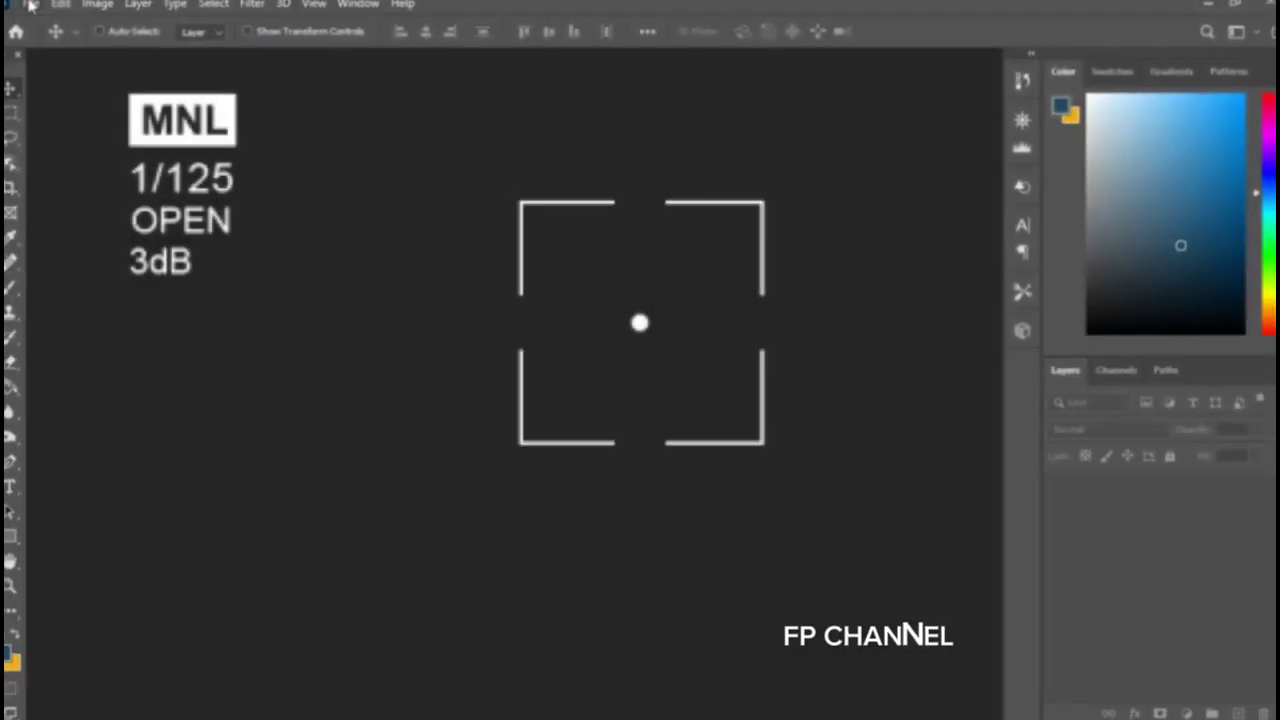
Open the 40532-hooded-tshirt-ls-back mockup from F:\1. Hooded Front and Back.
left_click(43, 10)
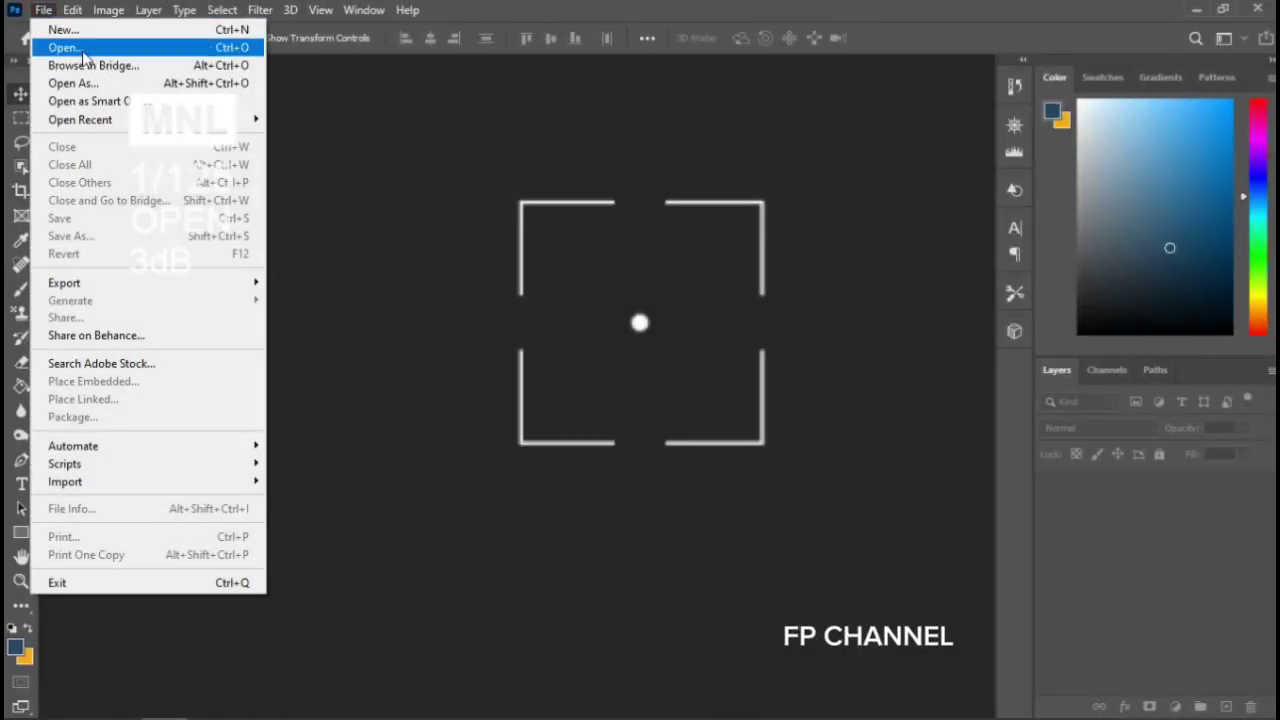
left_click(65, 47)
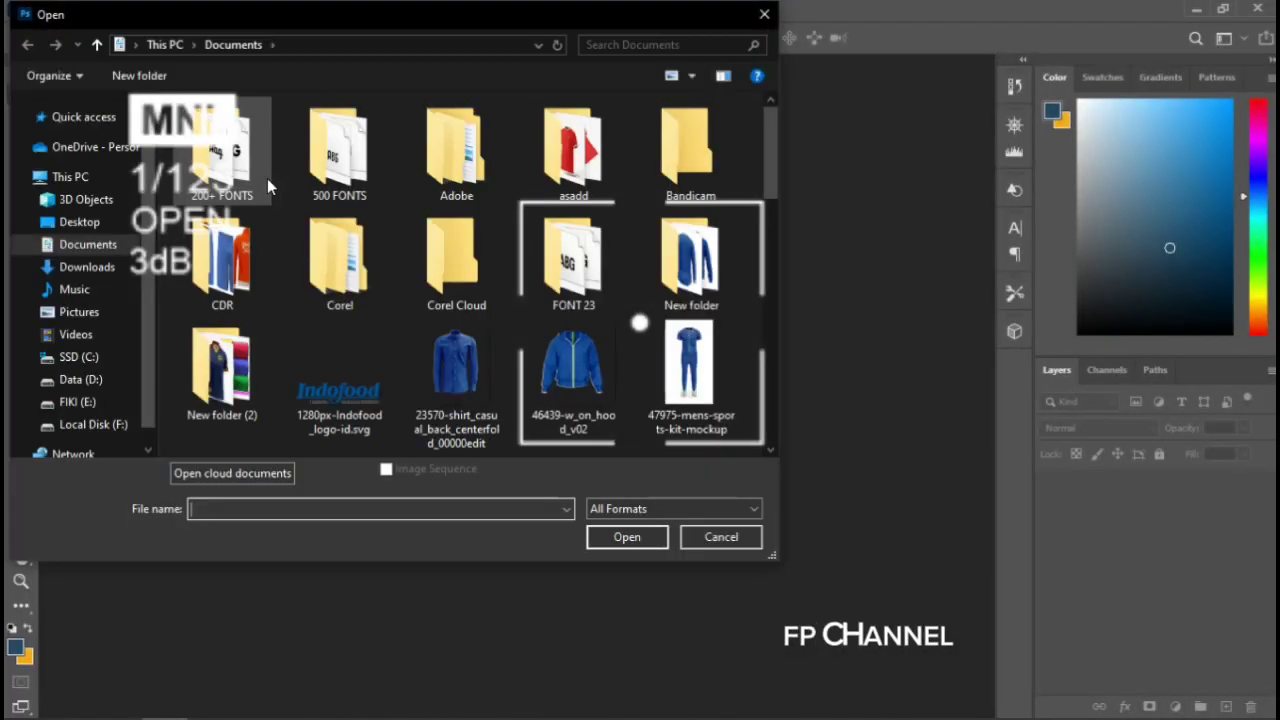
left_click(92, 425)
double_click(208, 148)
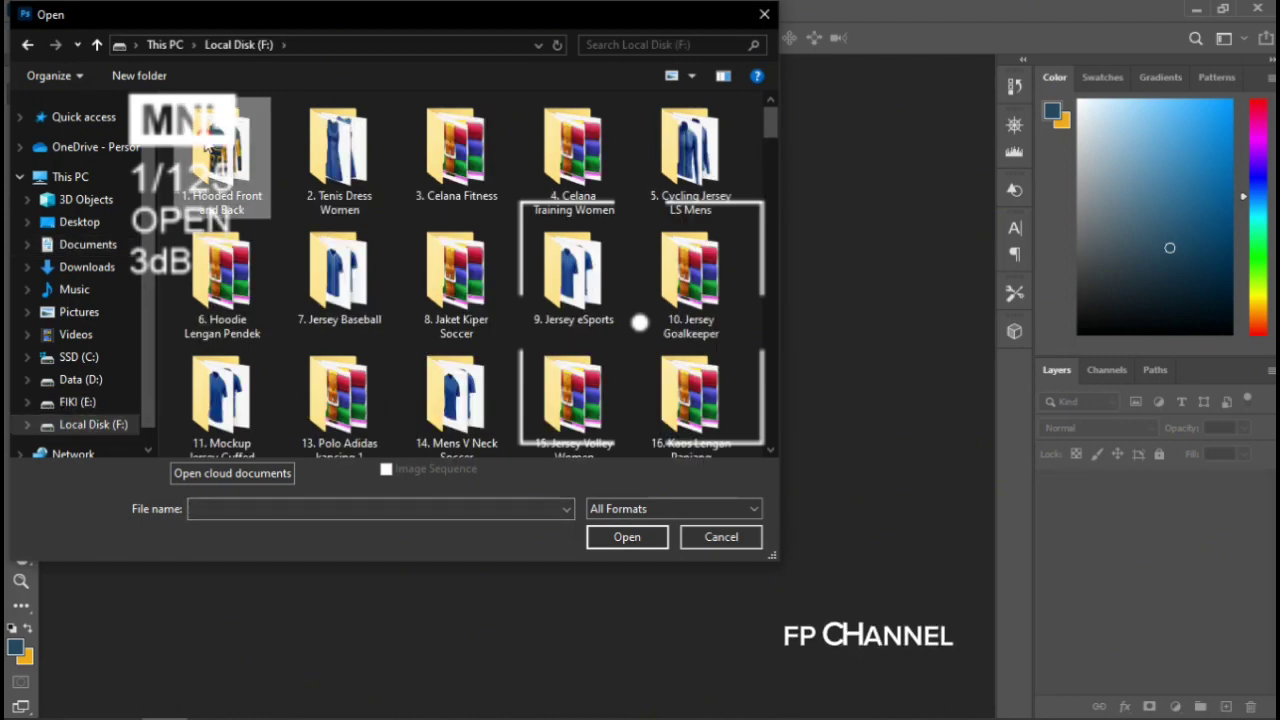
left_click(535, 178)
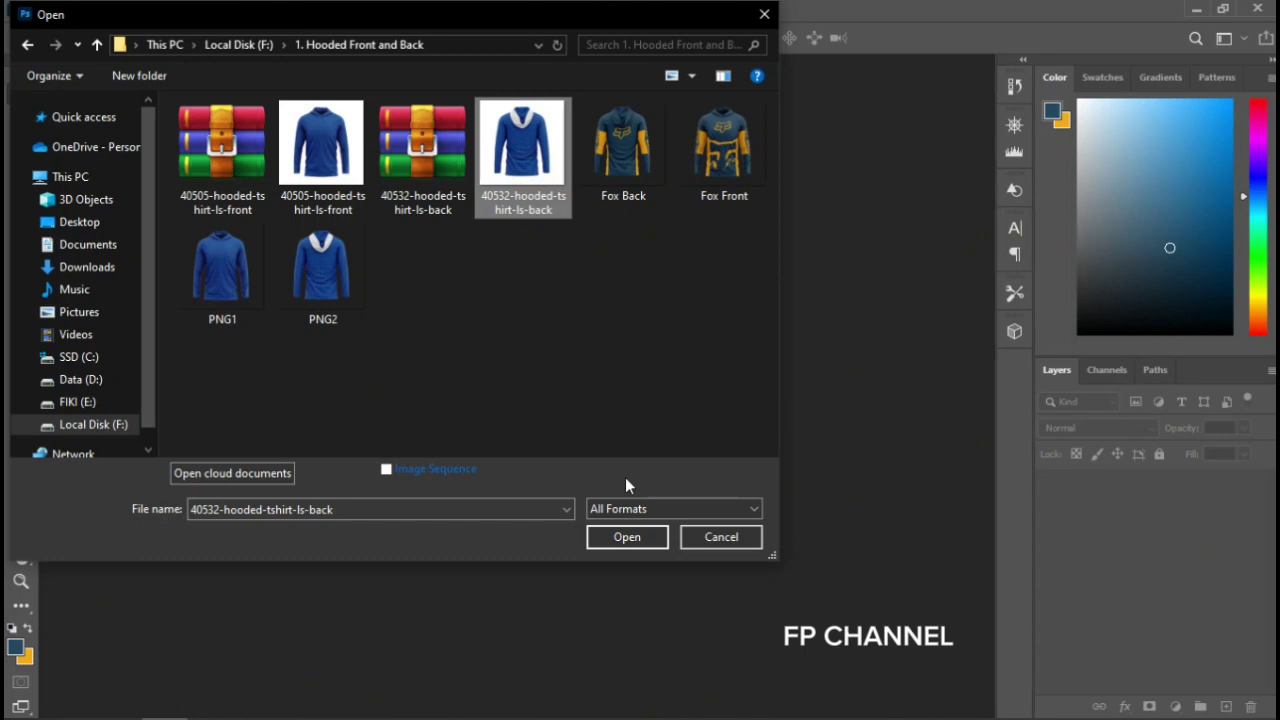
left_click(627, 537)
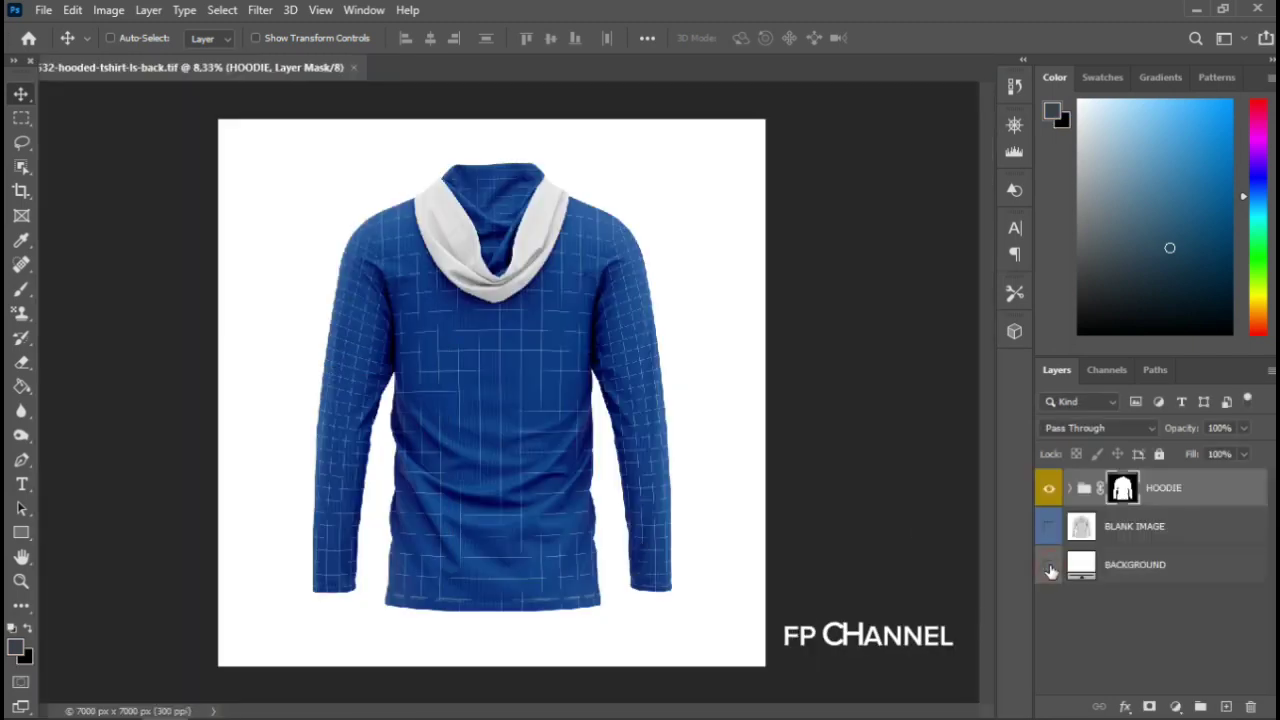
Hide the BACKGROUND layer, expand the HOODIE group, and open the FULL COLOR fill's colour settings.
left_click(1050, 567)
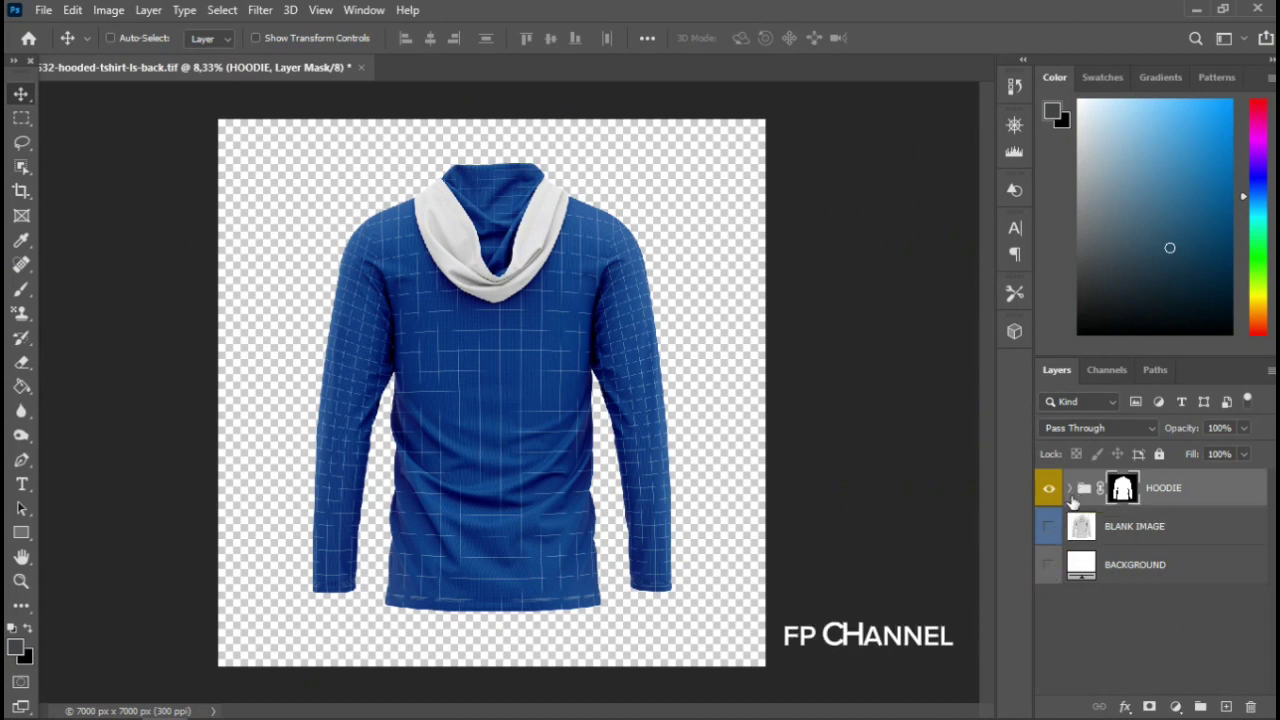
left_click(1070, 488)
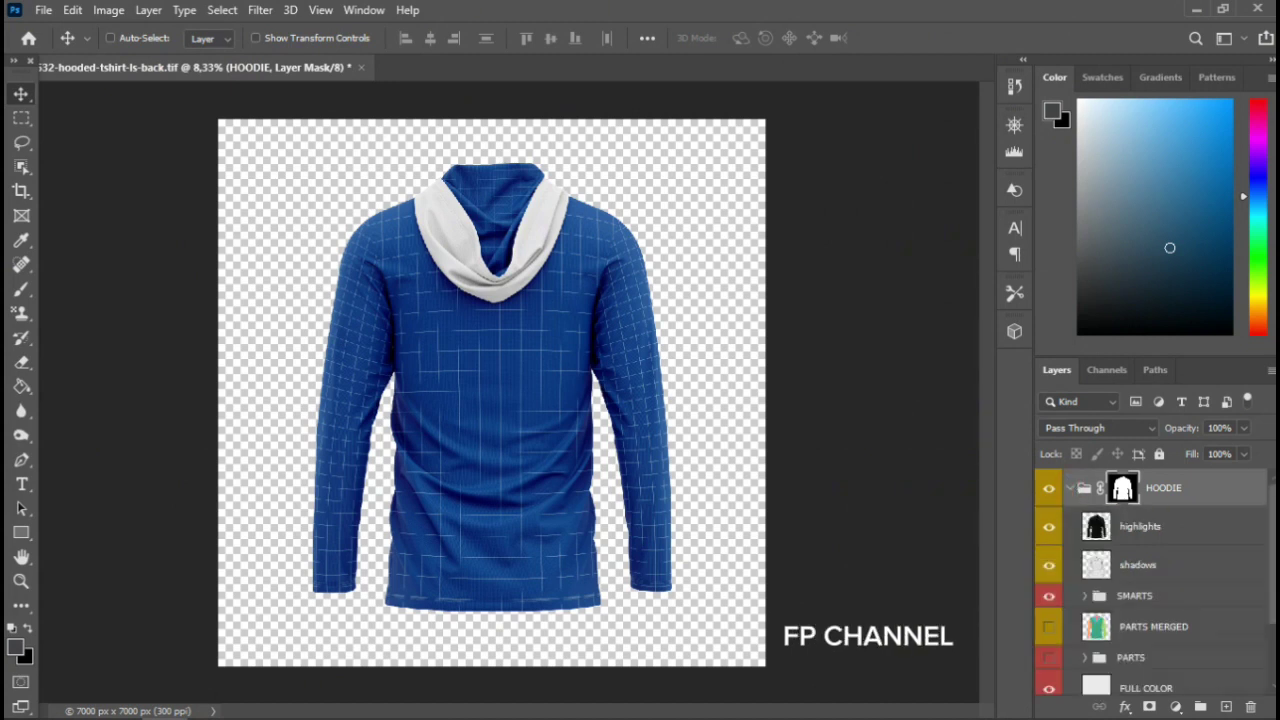
scroll(1274, 503, "down", 2)
scroll(1274, 503, "down", 1)
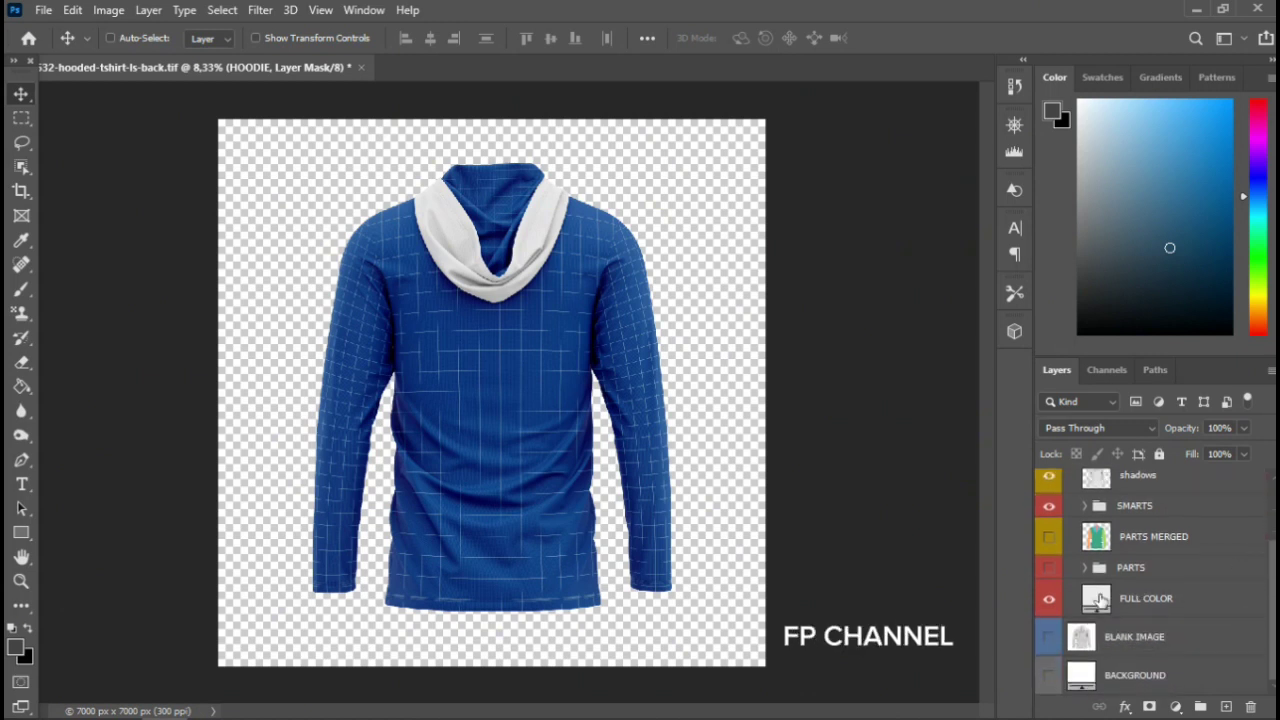
double_click(1098, 600)
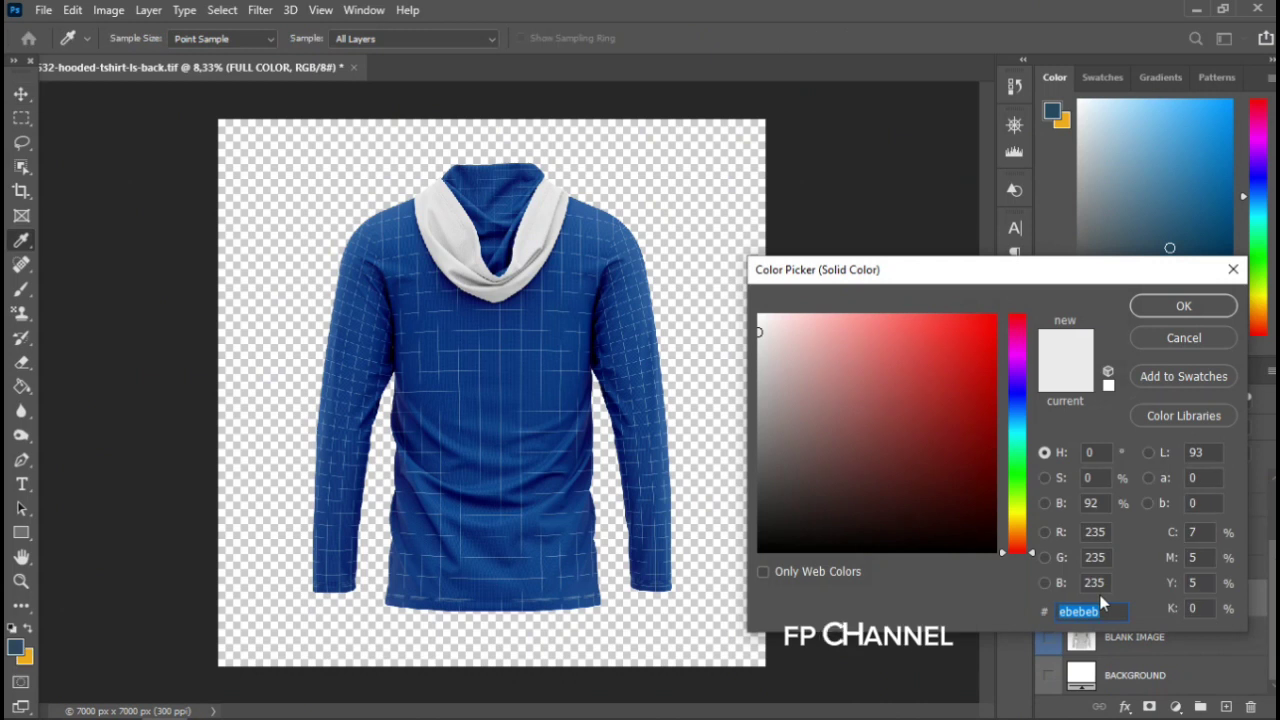
Keep the FULL COLOR fill at light grey and hide the FULL COLOR layer.
left_click(1161, 301)
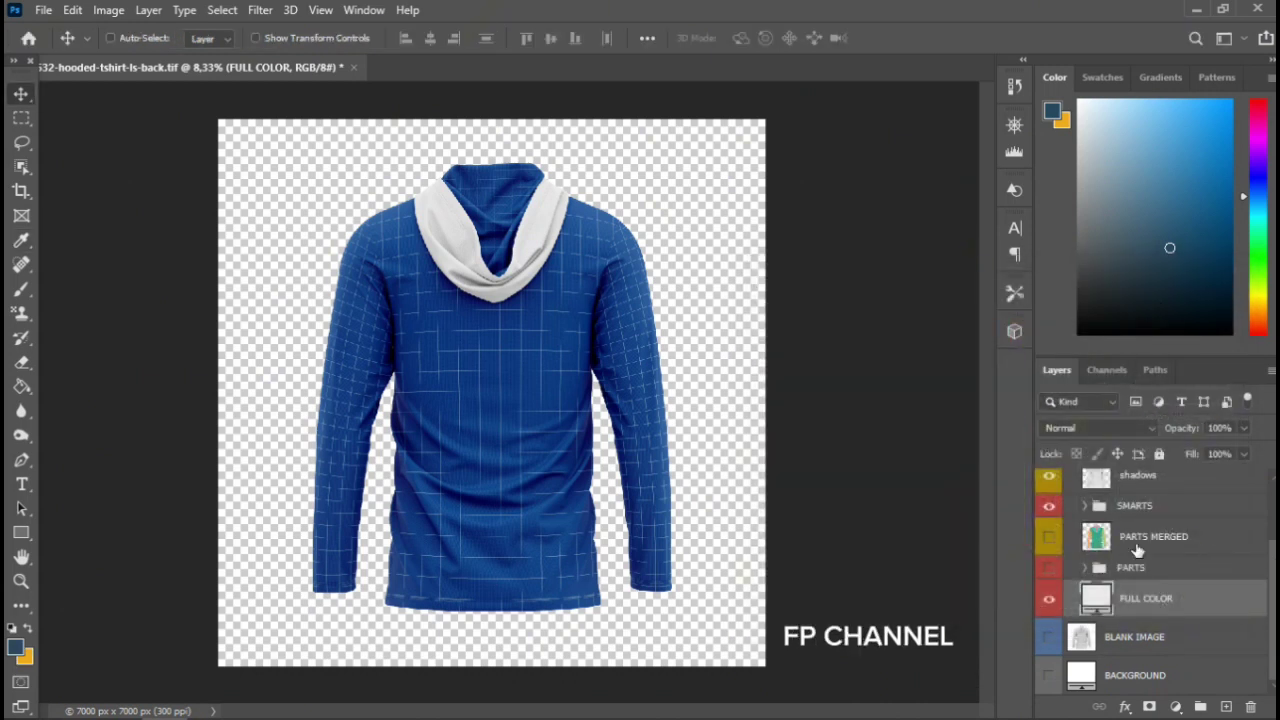
left_click(1048, 598)
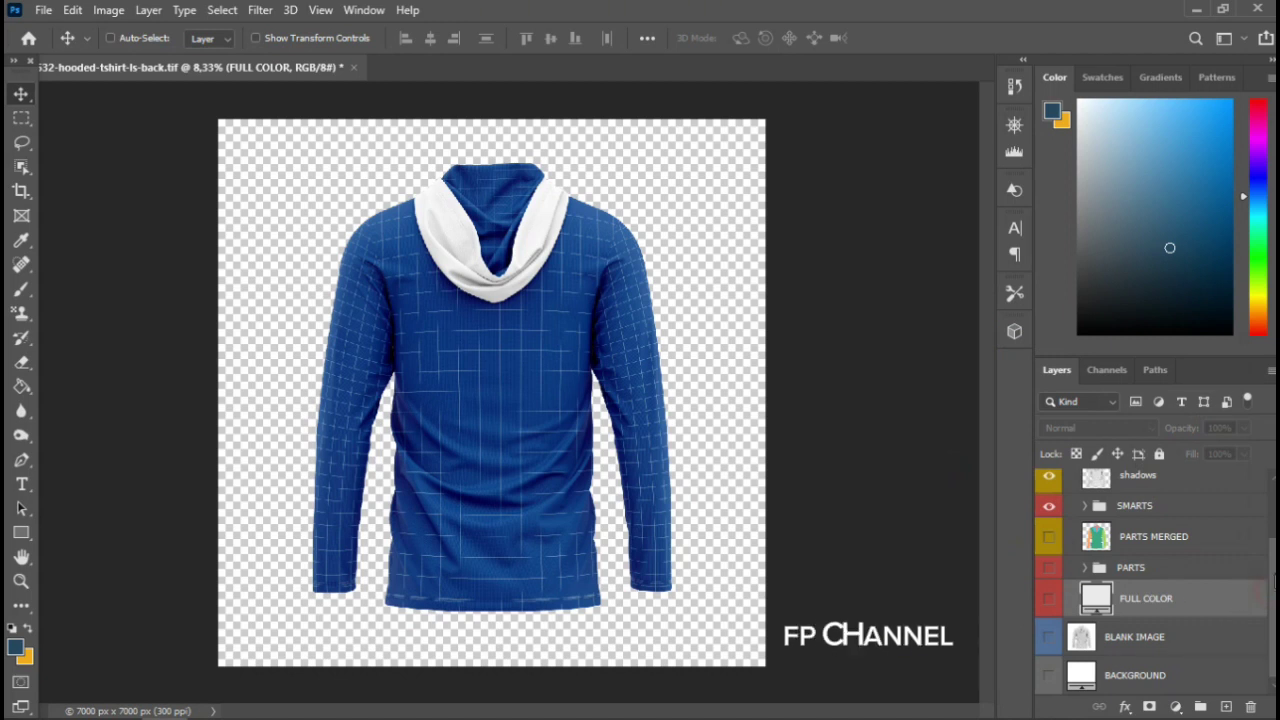
scroll(1150, 580, "up", 3)
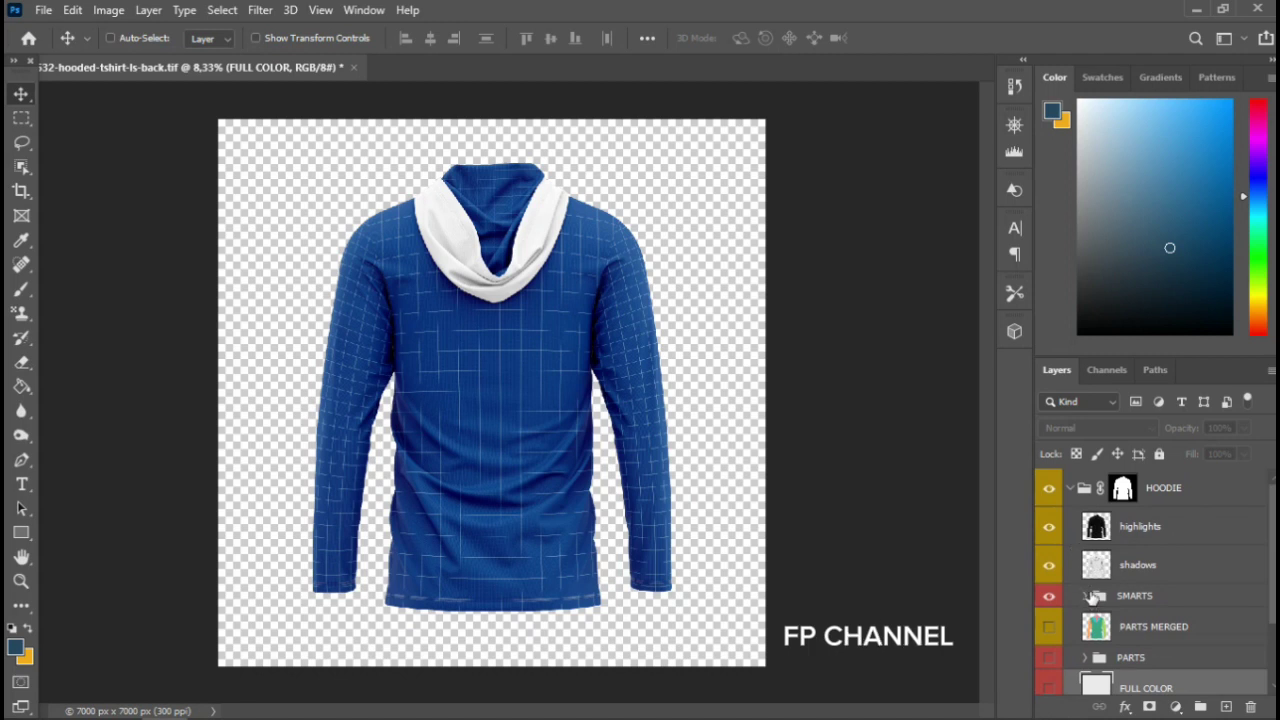
Expand SMARTS and hide both SLEEVE DESIGN layers, the inner hood design and JERSEY DESIGN.
left_click(1084, 595)
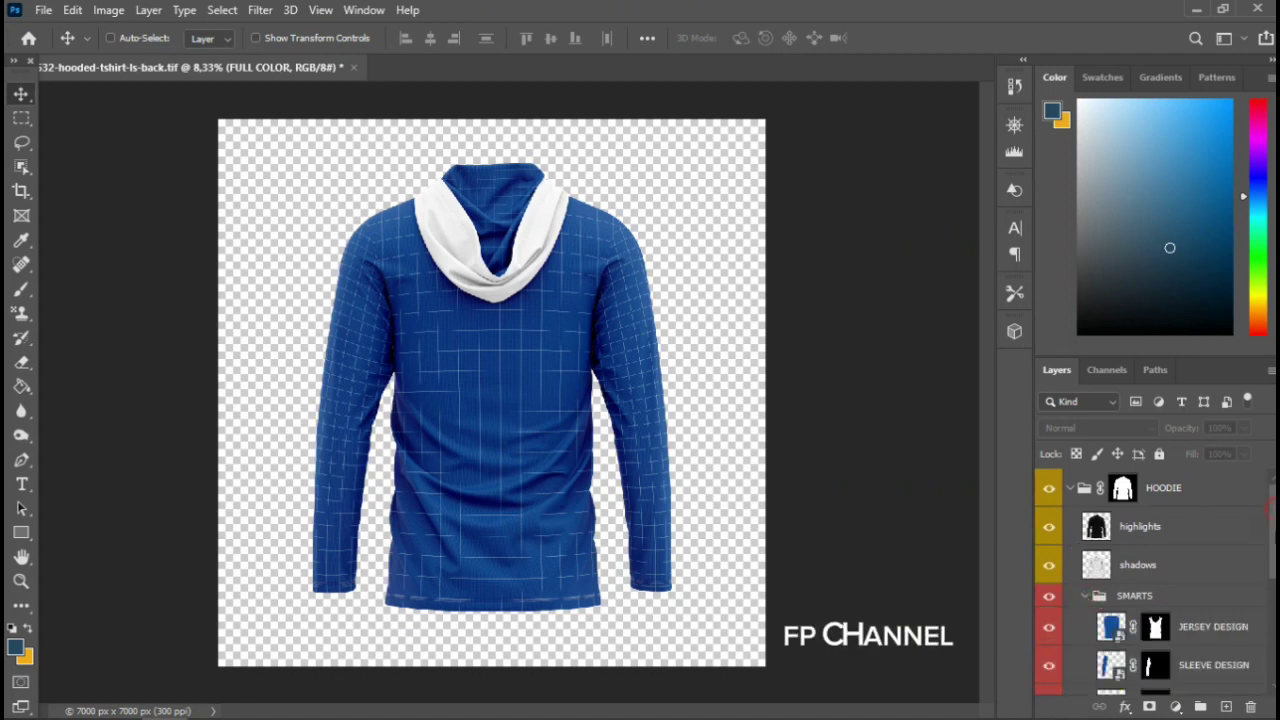
scroll(1268, 508, "down", 3)
left_click(1048, 561)
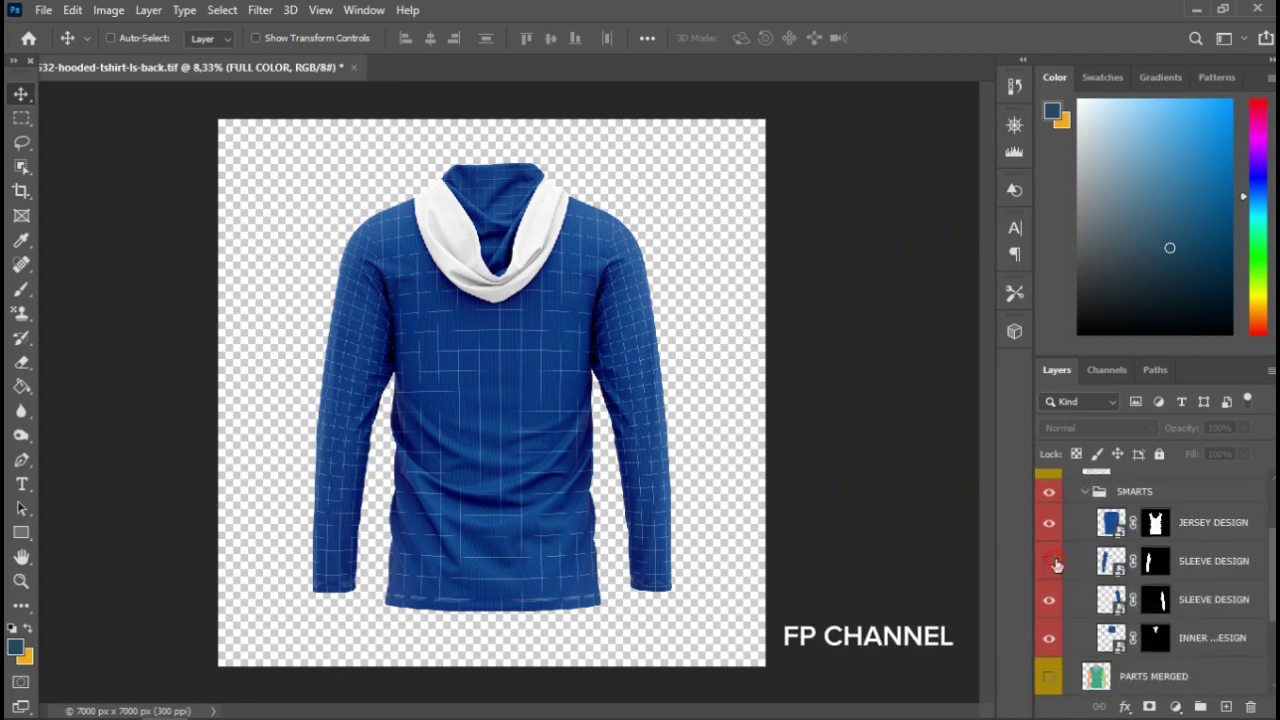
left_click(1048, 599)
left_click(1048, 638)
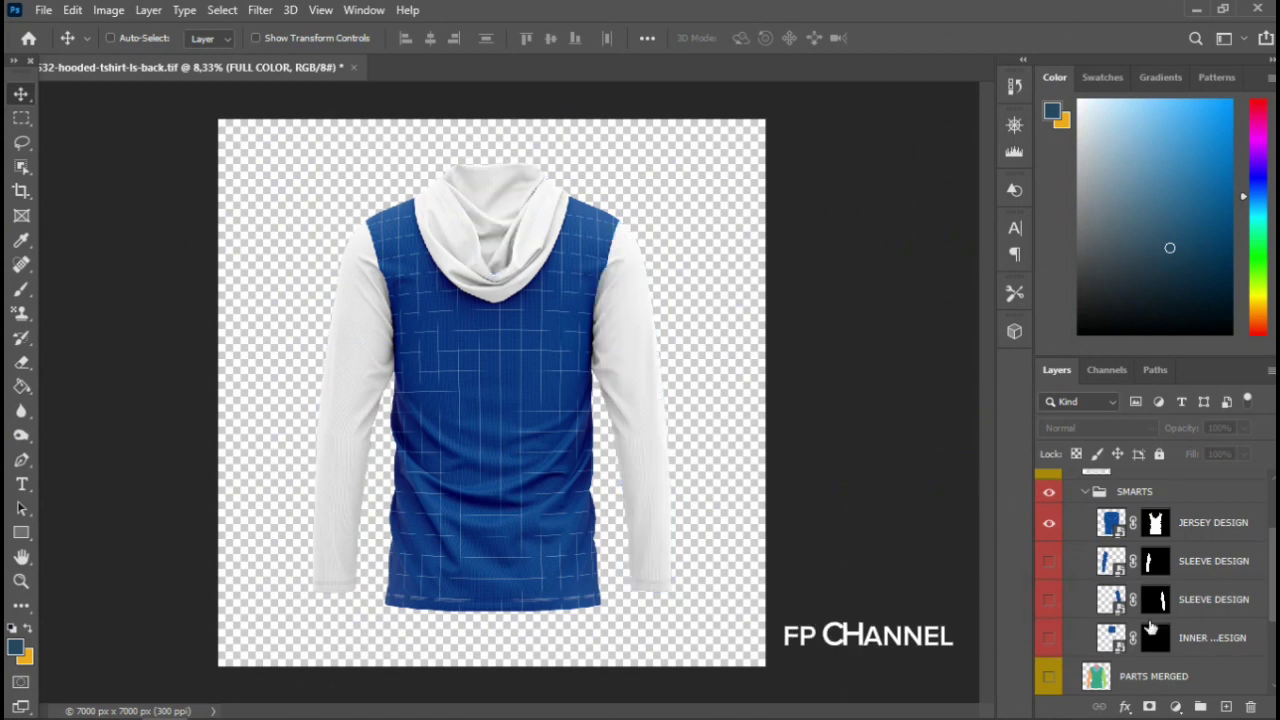
left_click(1048, 522)
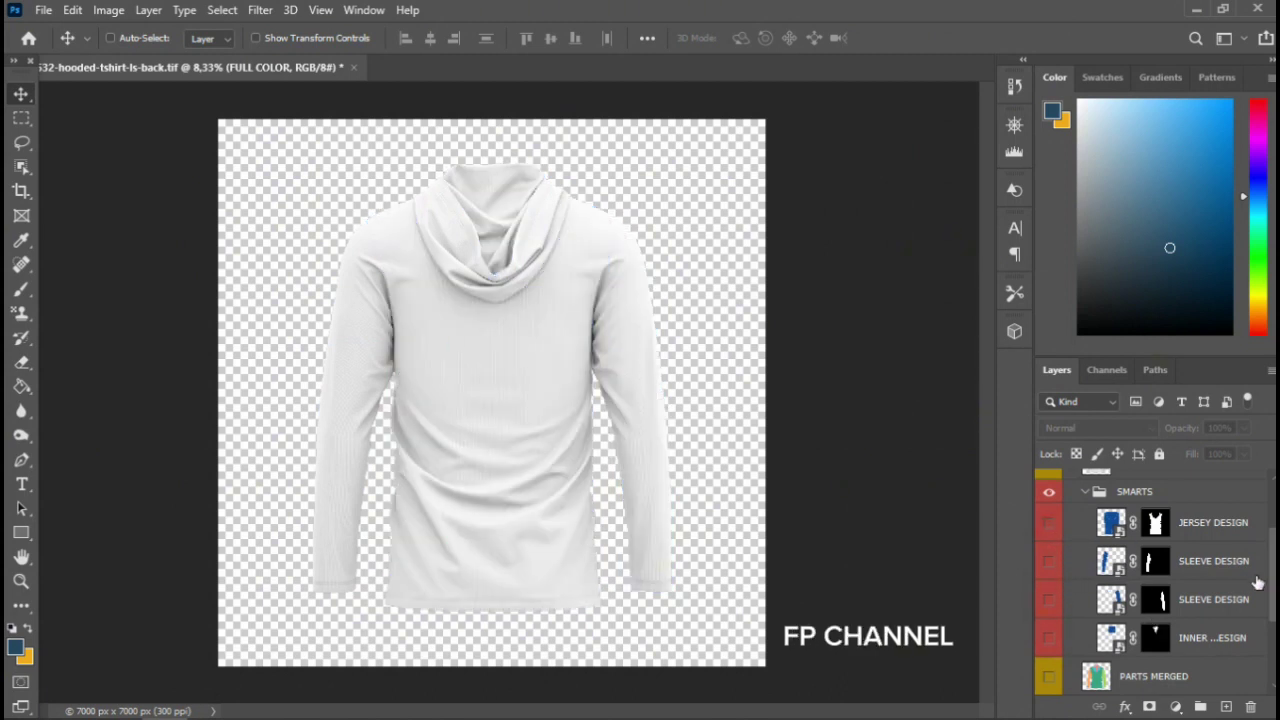
Hide the shadows and highlights layers, then turn JERSEY DESIGN back on.
scroll(1268, 600, "down", 3)
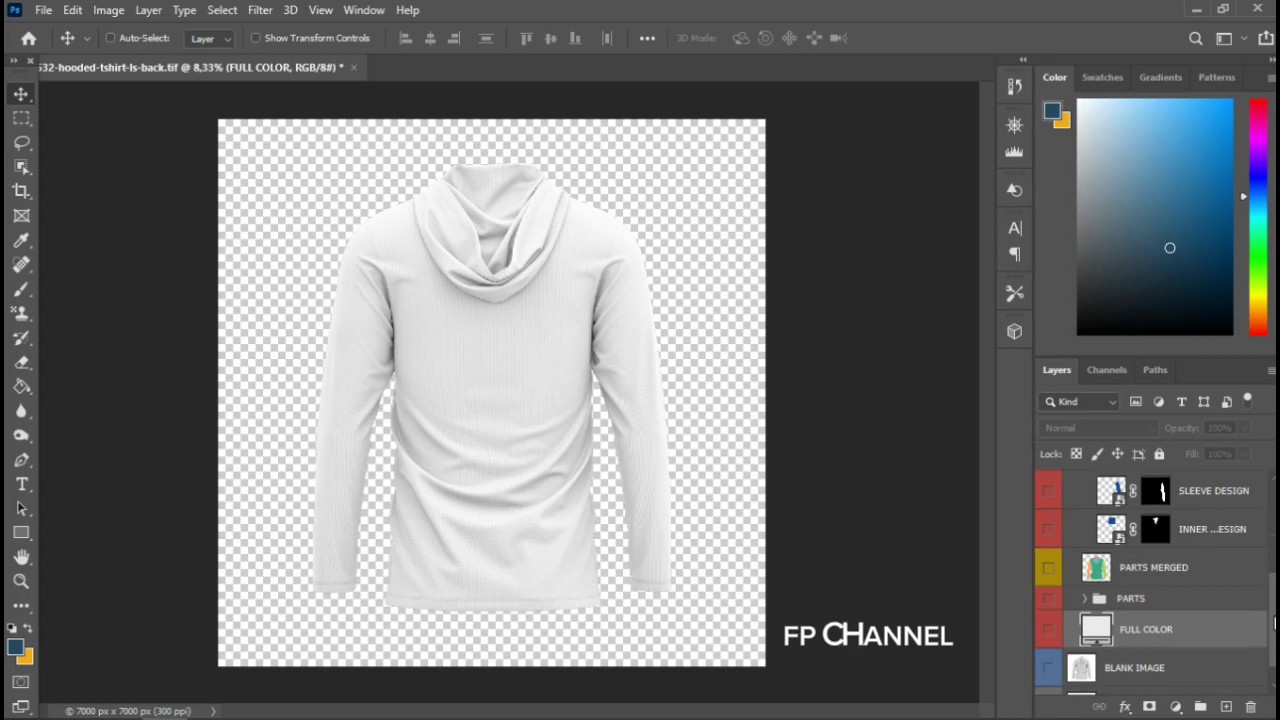
scroll(1272, 630, "down", 1)
scroll(1150, 580, "up", 3)
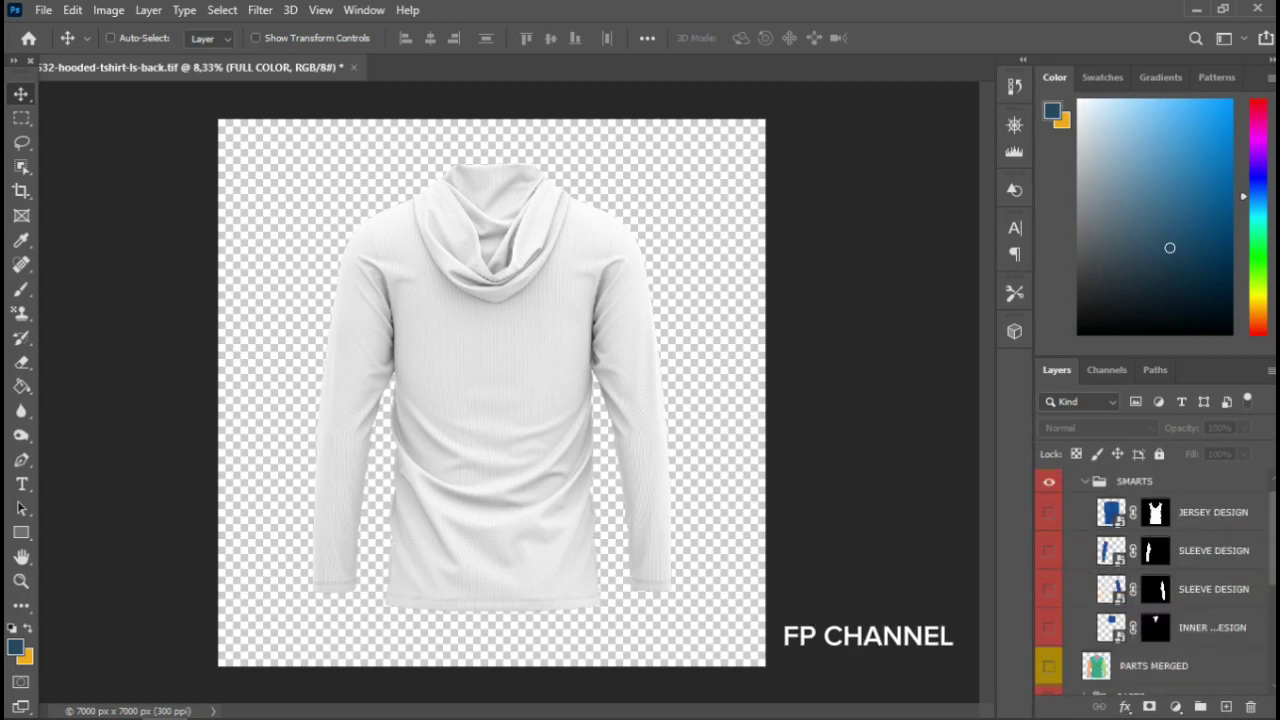
scroll(1150, 580, "up", 3)
left_click(1048, 565)
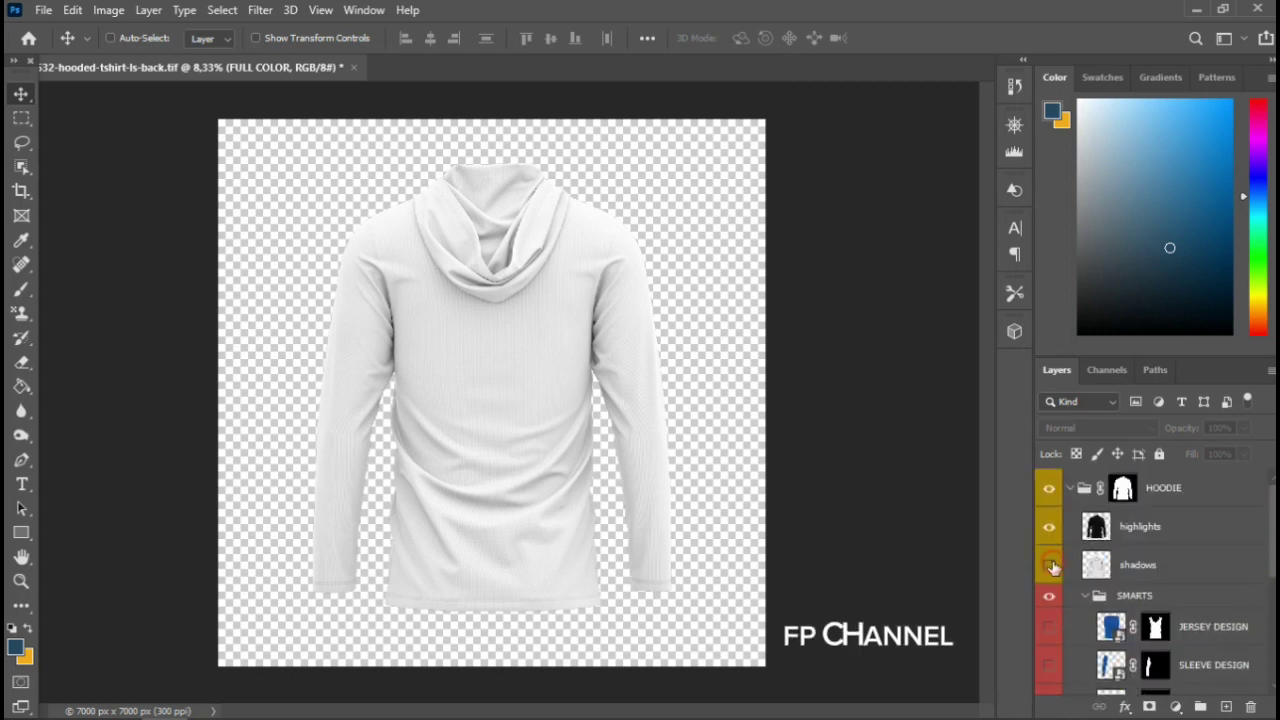
left_click(1049, 527)
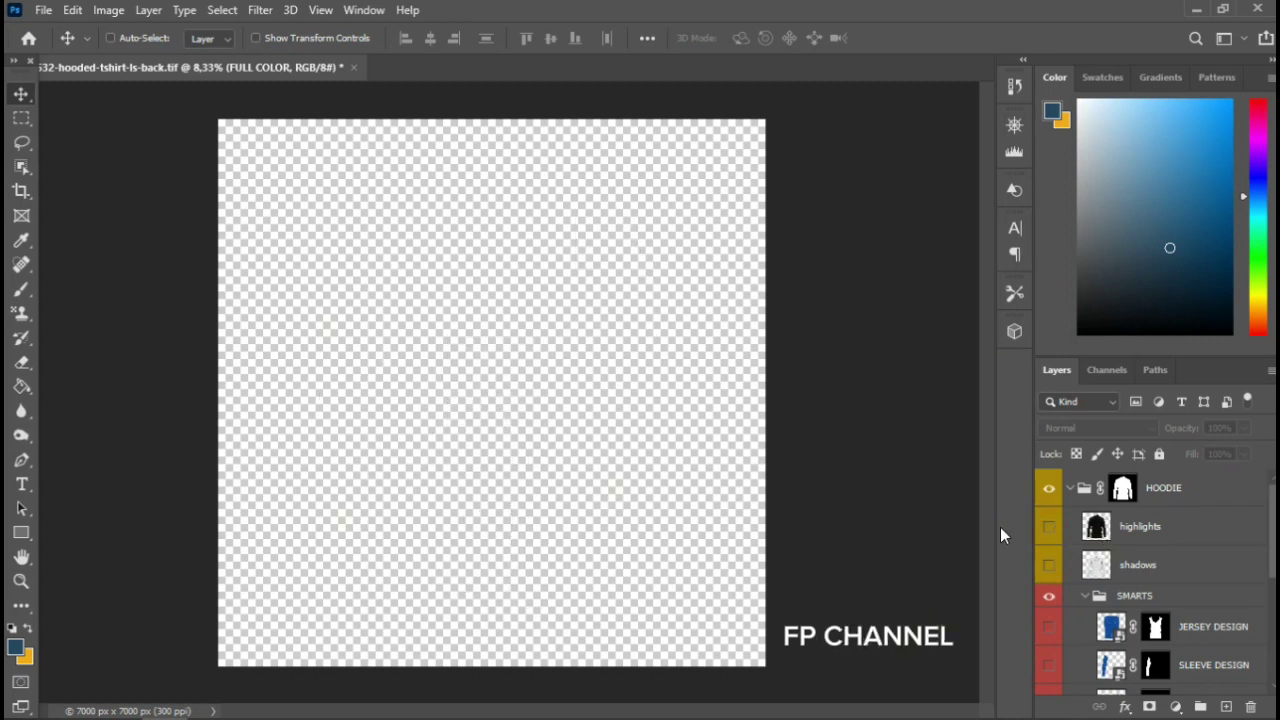
left_click(1048, 630)
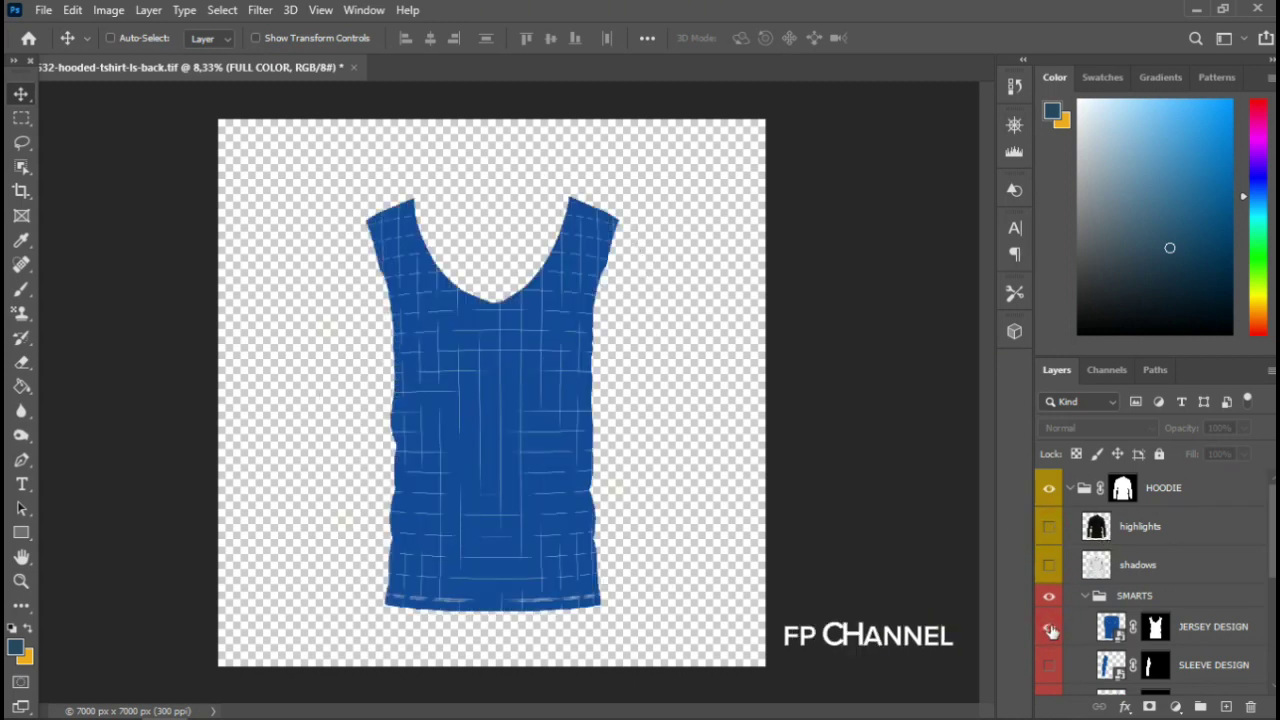
Open the JERSEY DESIGN smart object and give a duplicate ADD YOUR DESIGN layer a navy Color Overlay.
double_click(1117, 636)
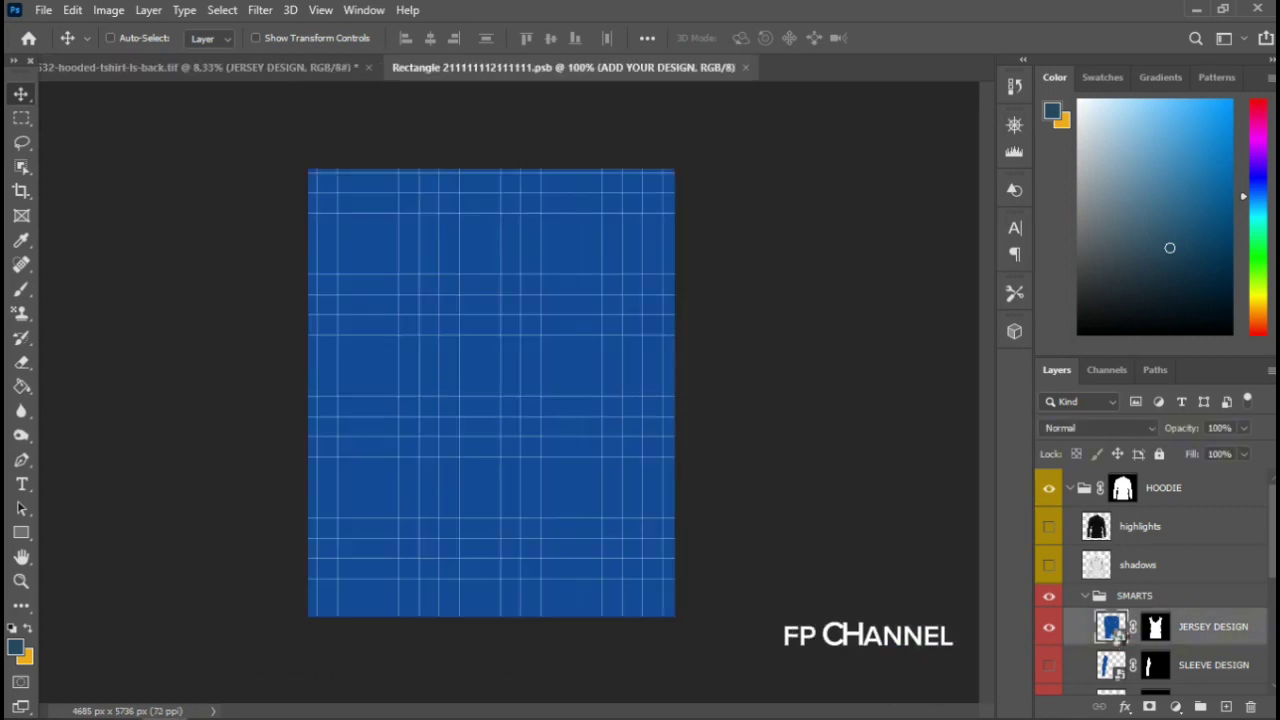
key("ctrl+j")
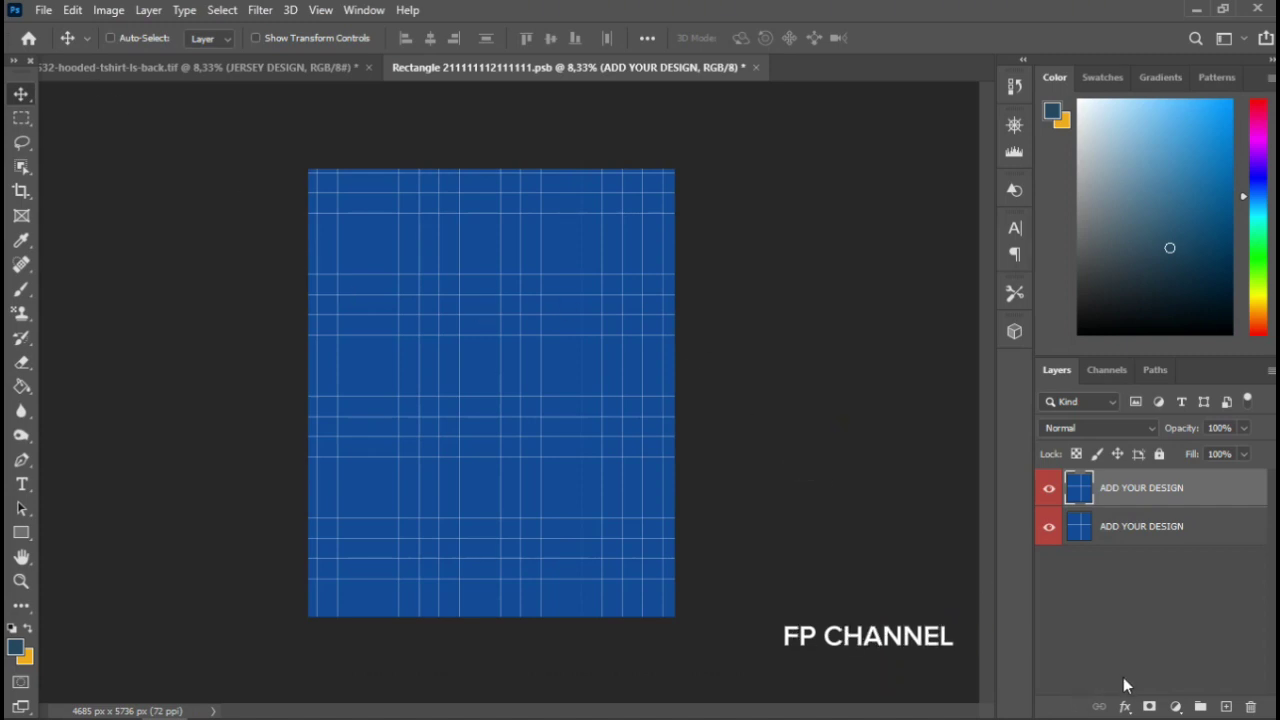
left_click(1124, 706)
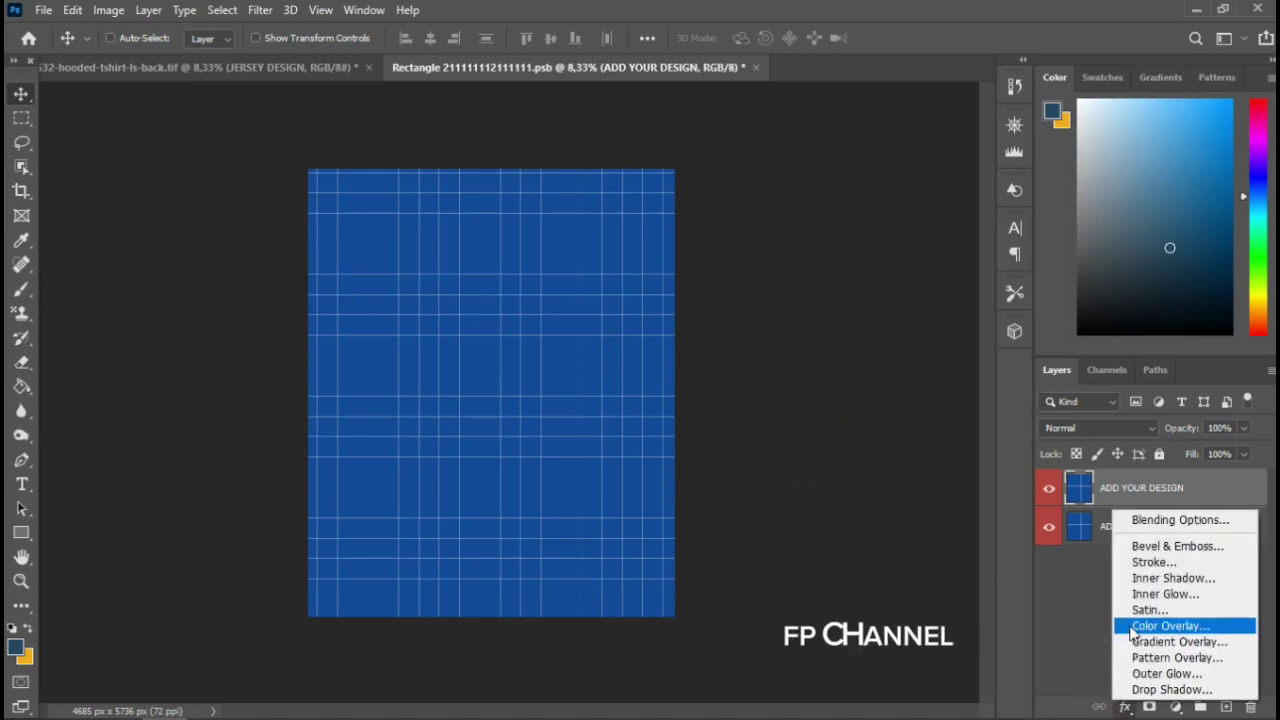
left_click(1132, 628)
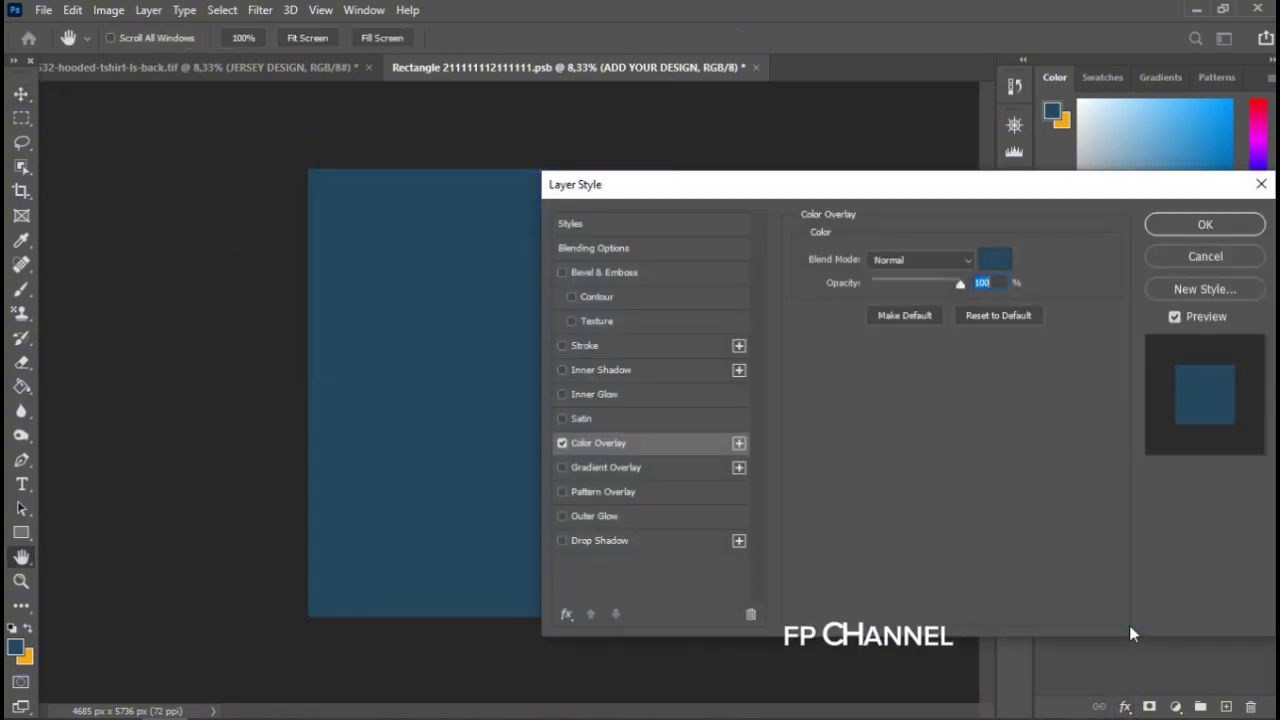
key("Return")
left_click(43, 10)
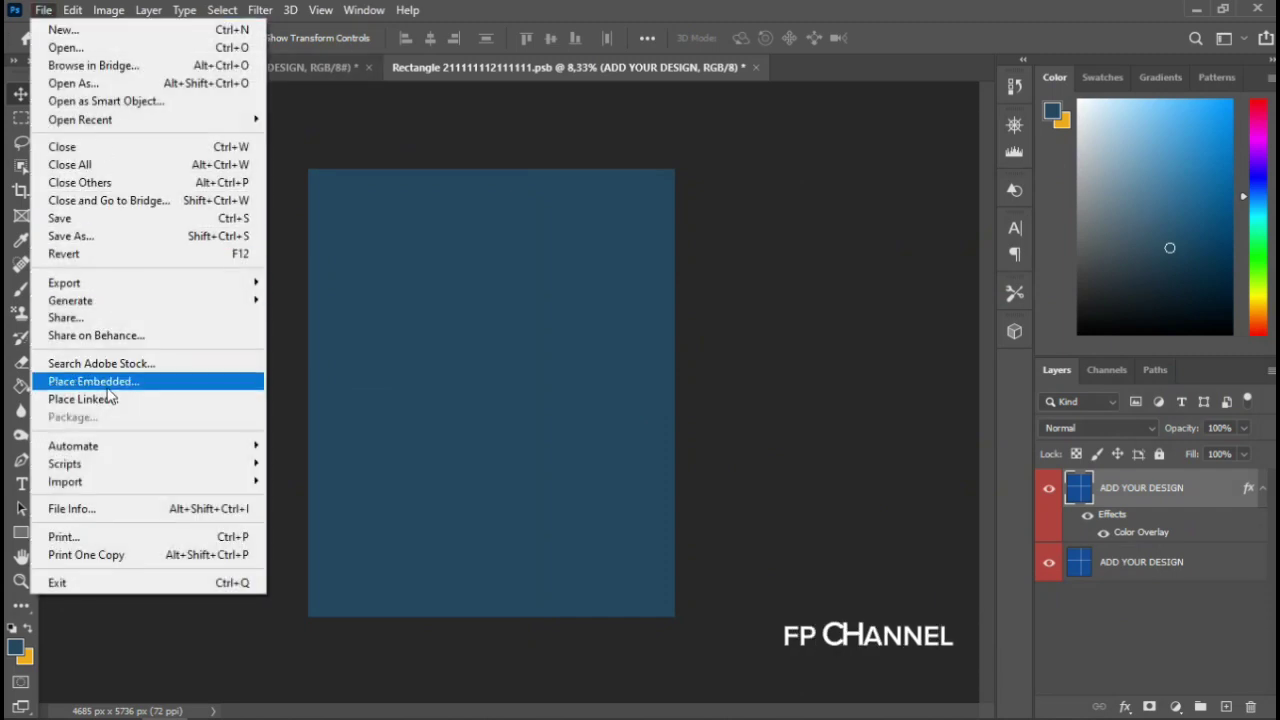
Place the Fox Back artwork from Documents as an embedded layer and commit it.
left_click(100, 381)
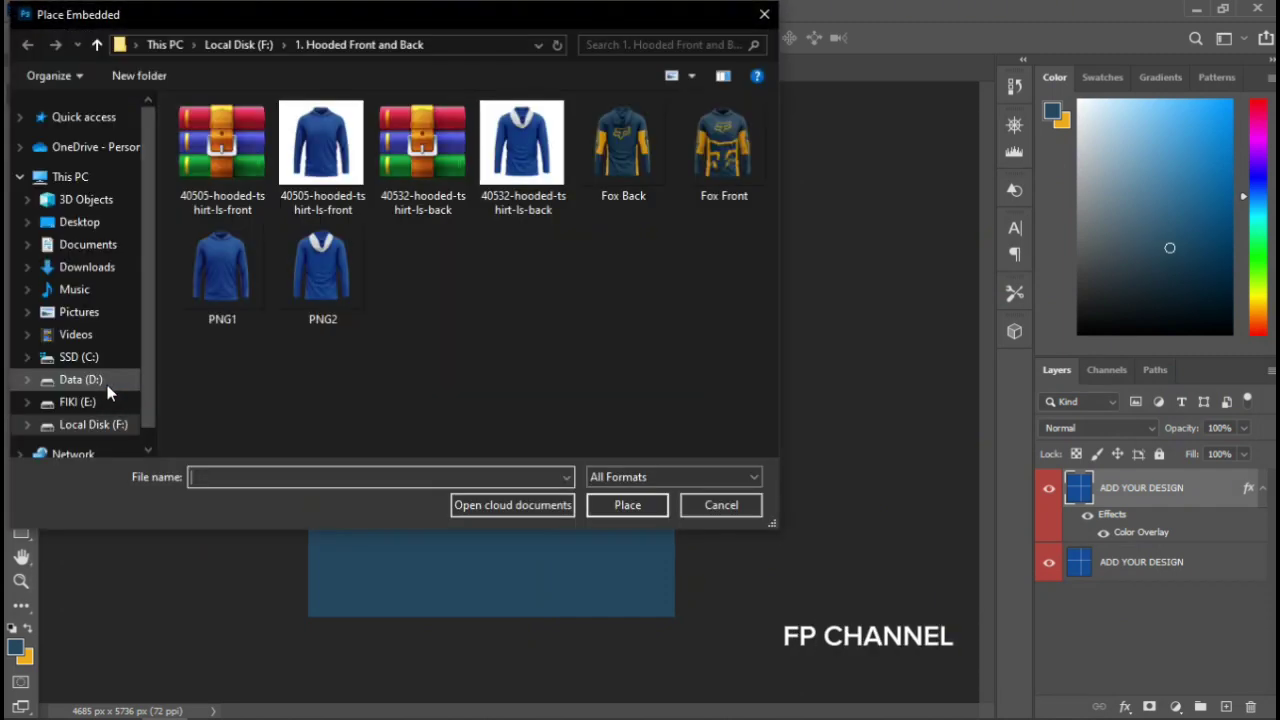
left_click(110, 248)
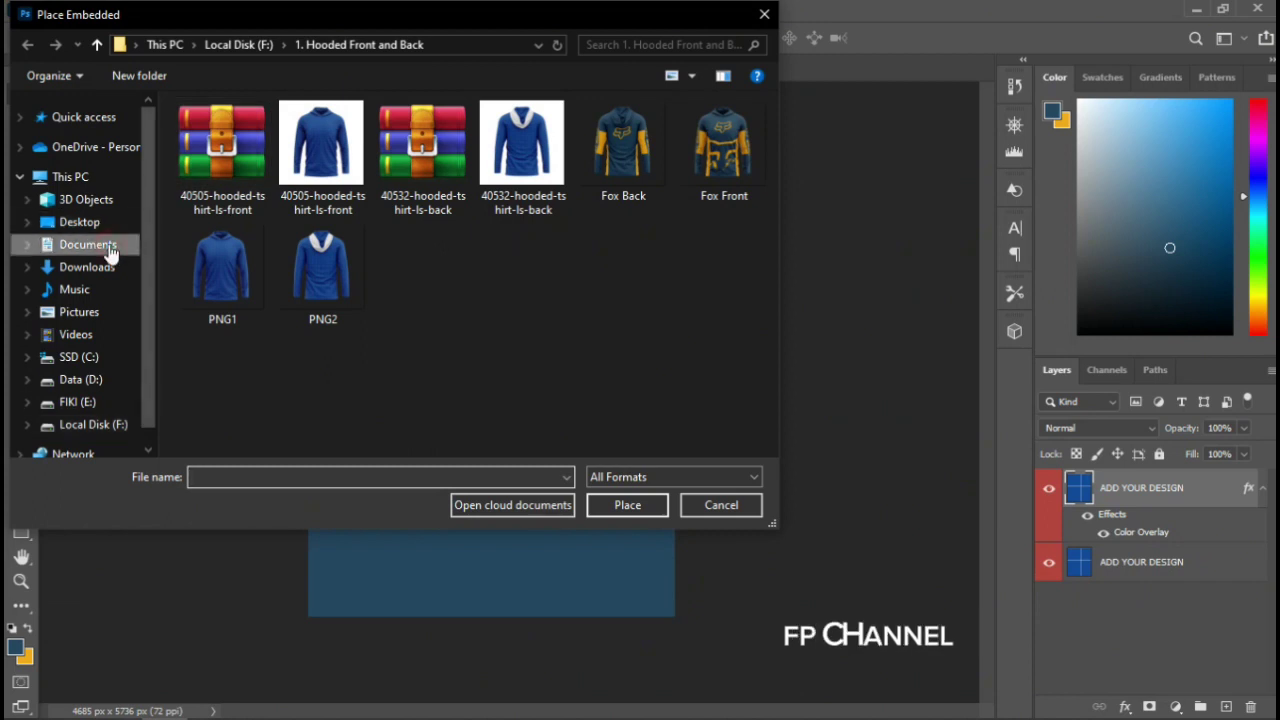
left_click_drag(770, 170, 762, 295)
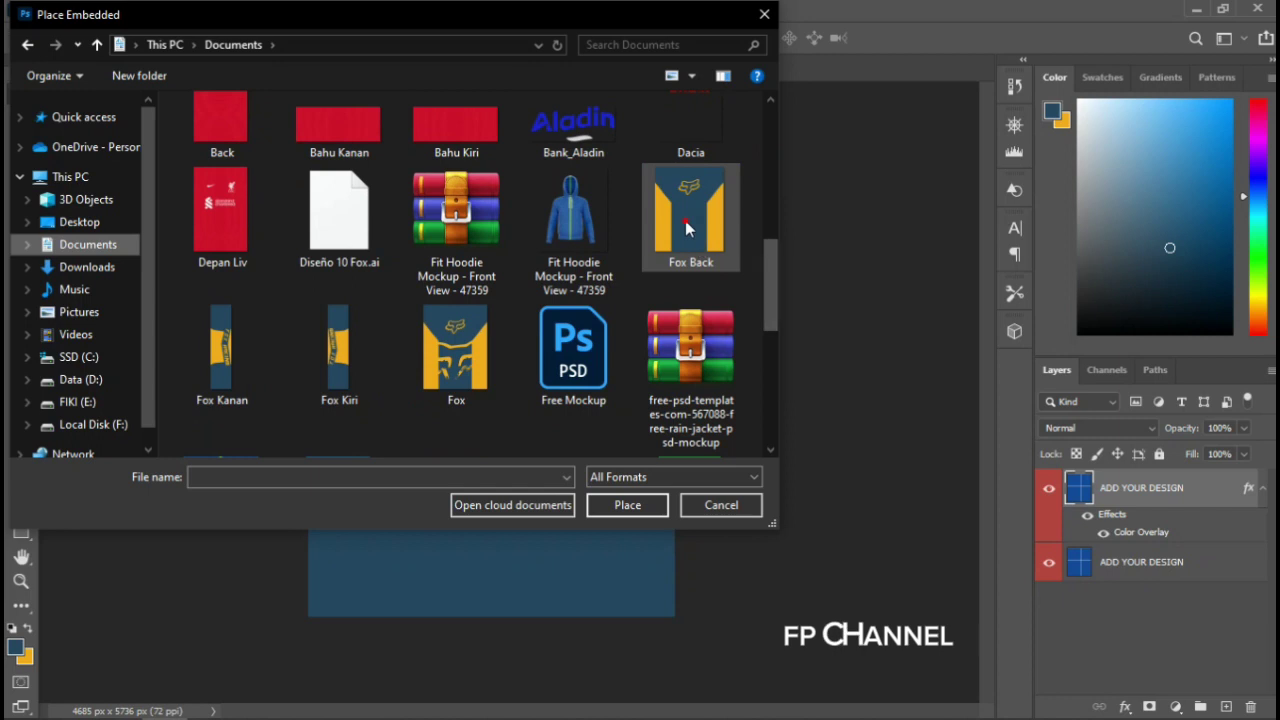
left_click(688, 215)
left_click(628, 507)
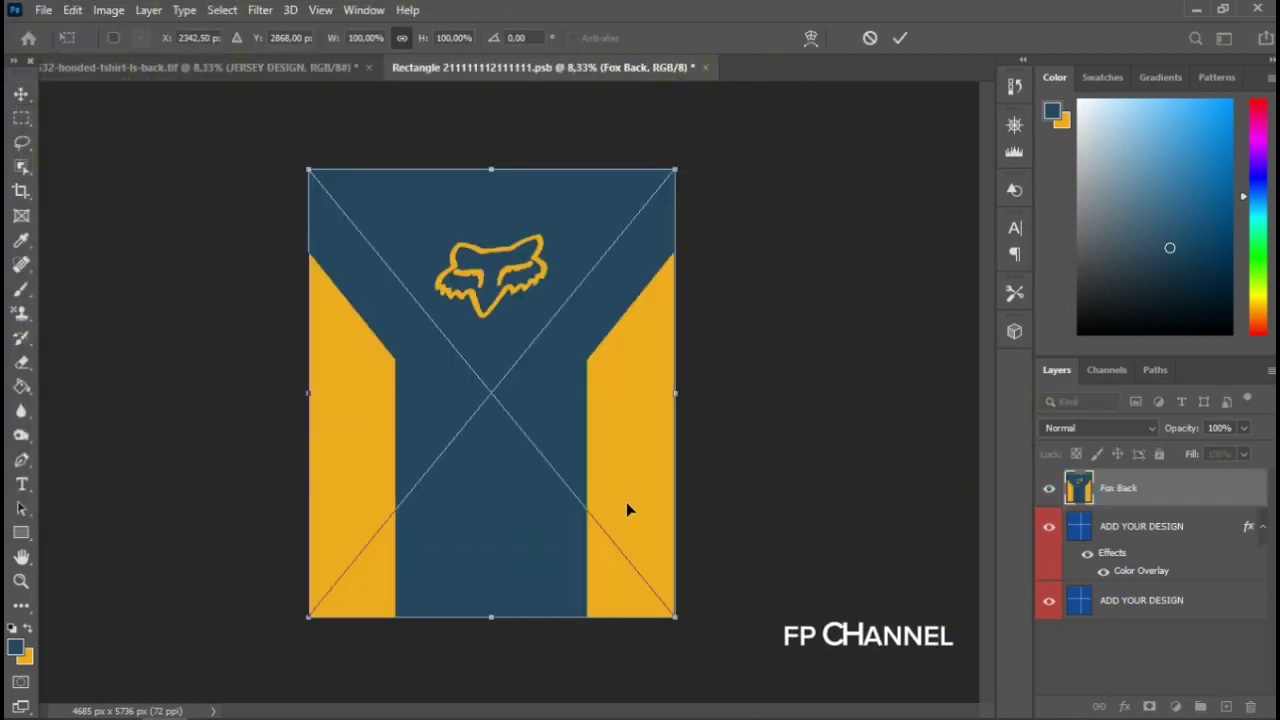
key("Return")
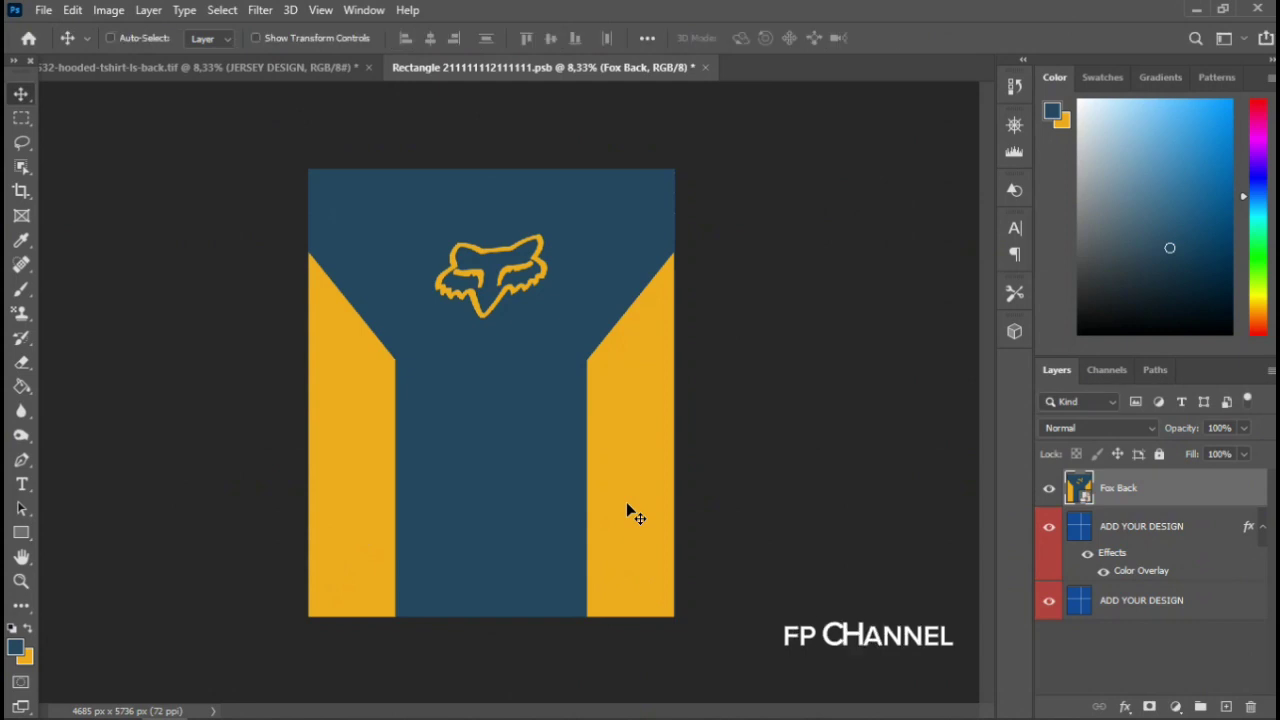
Save the Fox Back design, preview it on the hoodie mockup, and return to the design.
key("ctrl+s")
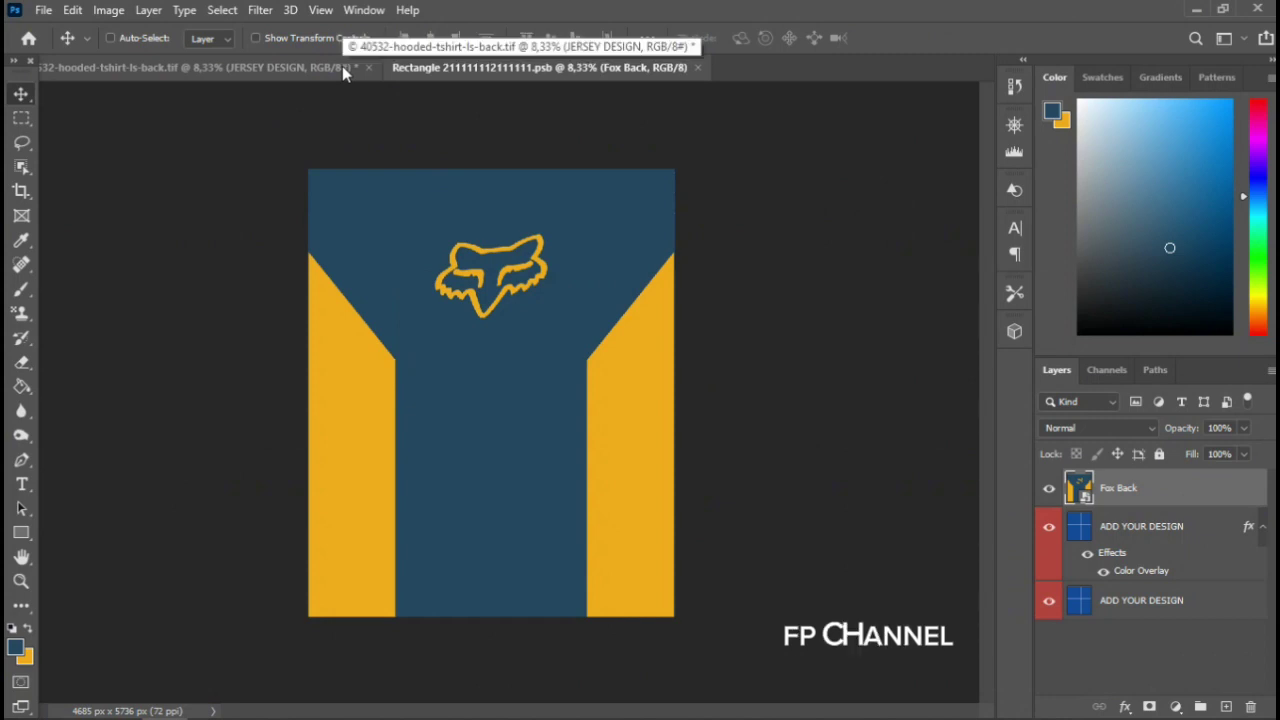
left_click(342, 66)
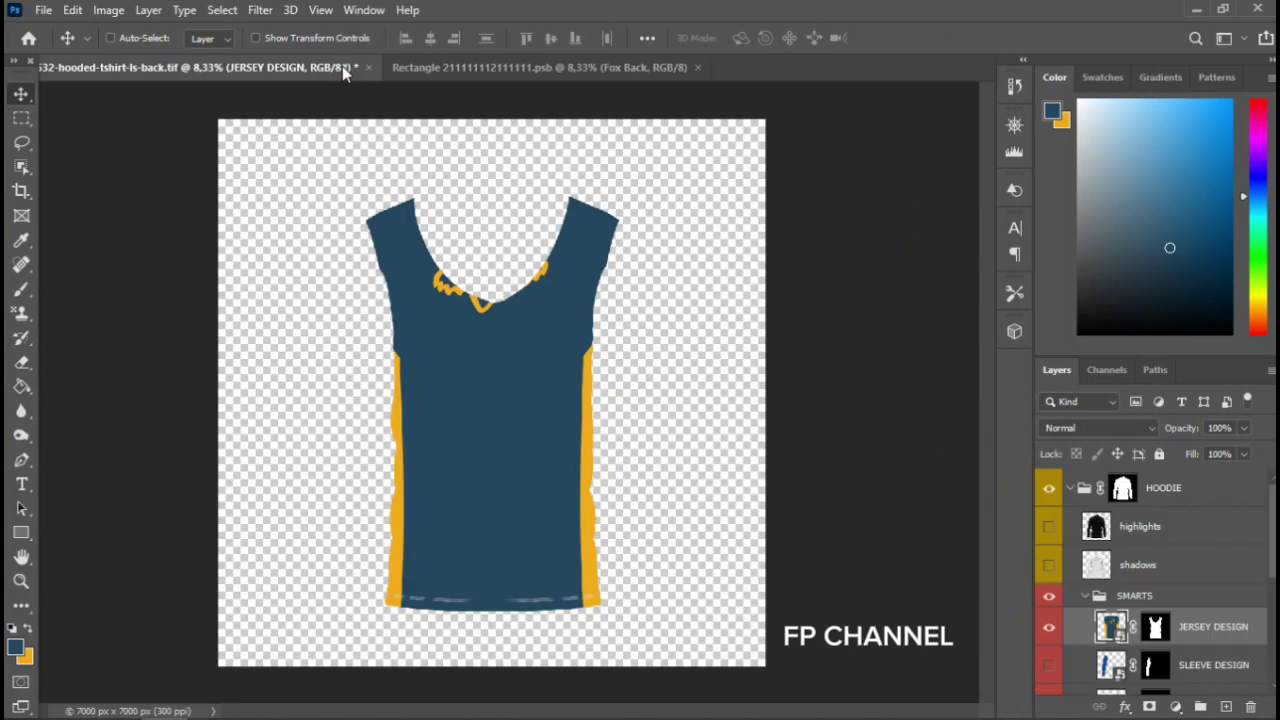
left_click(465, 66)
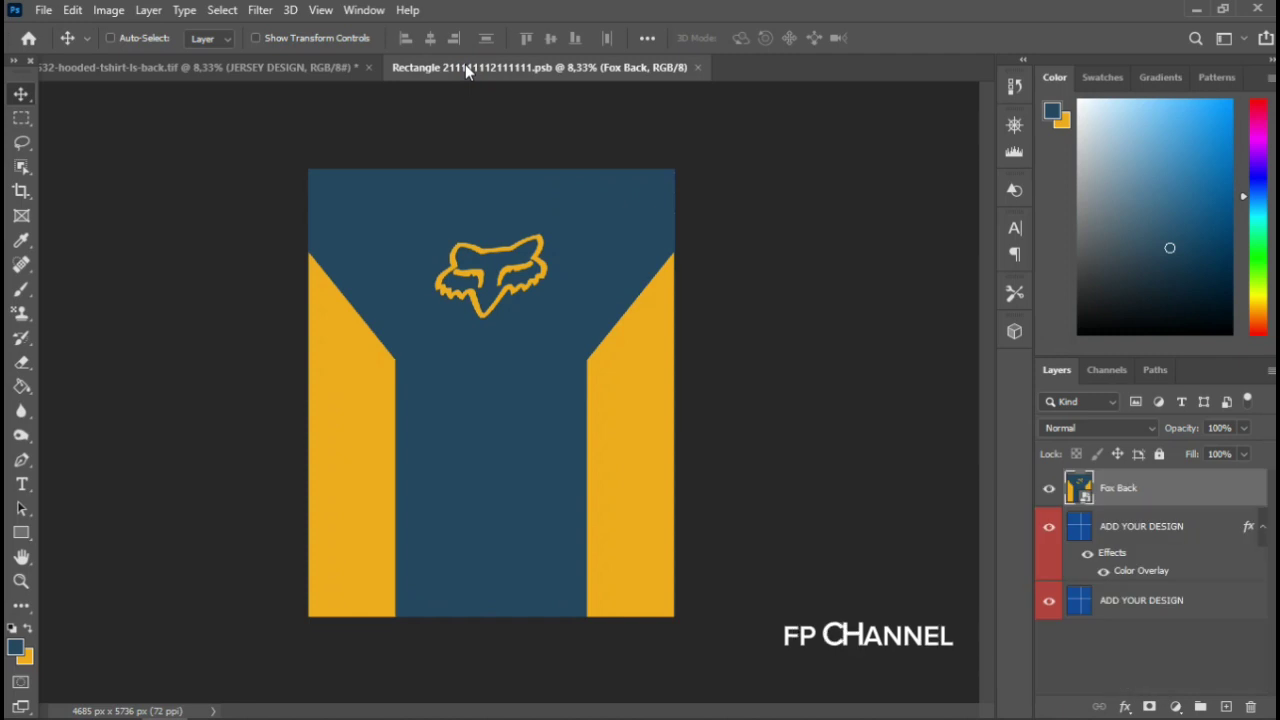
Move the Fox Back artwork lower, undoing a stray rotation, and save the design.
key("ctrl+t")
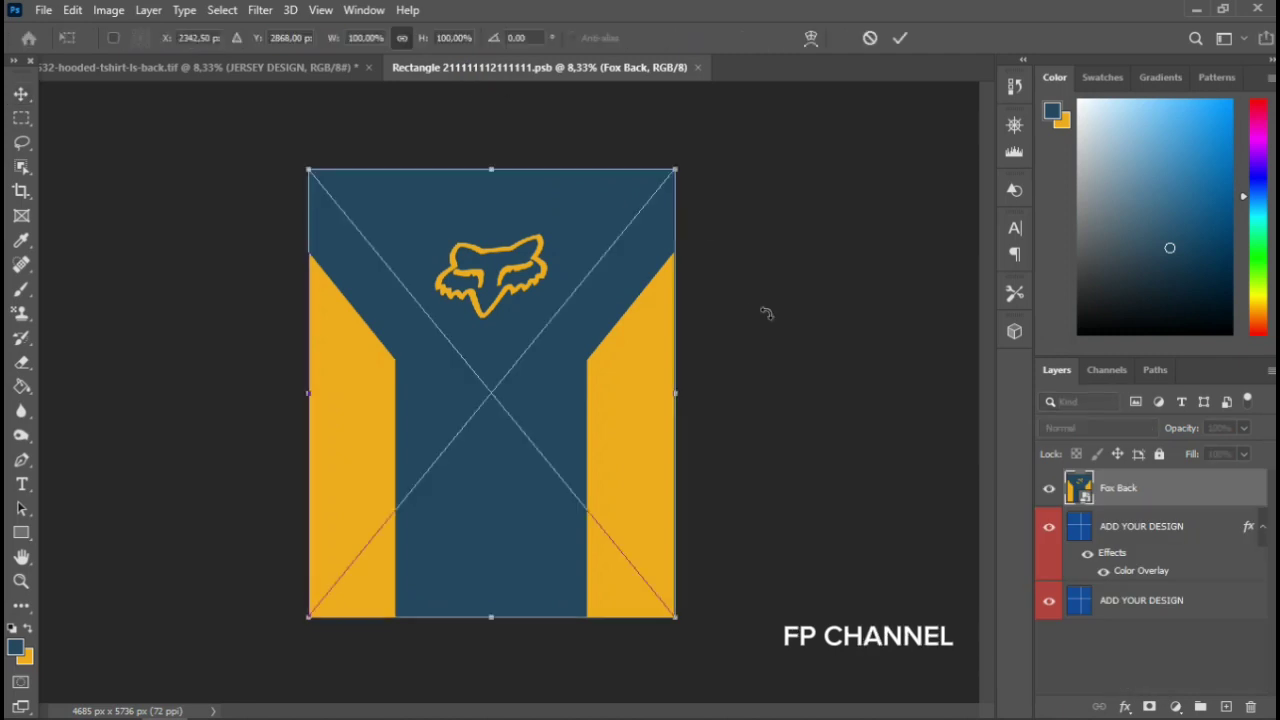
mouse_move(851, 320)
left_mouse_down()
mouse_move(529, 378)
mouse_move(516, 425)
left_mouse_up()
key("ctrl+z")
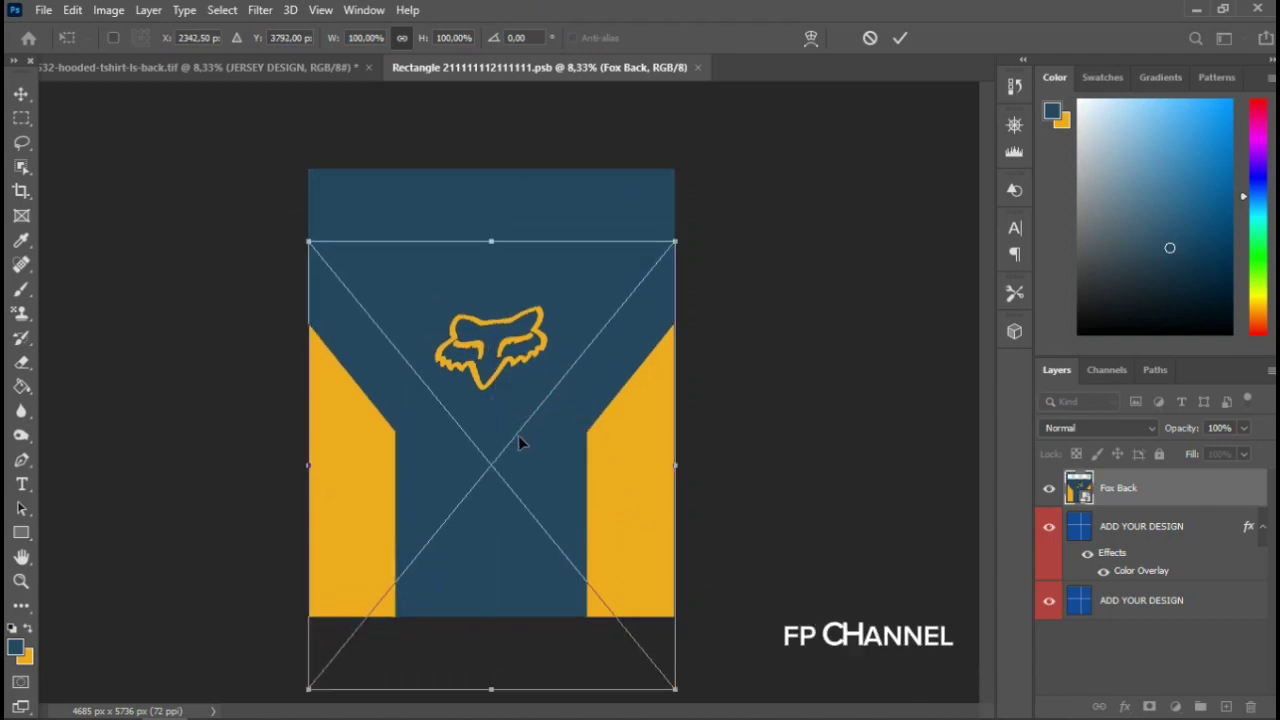
key("Return")
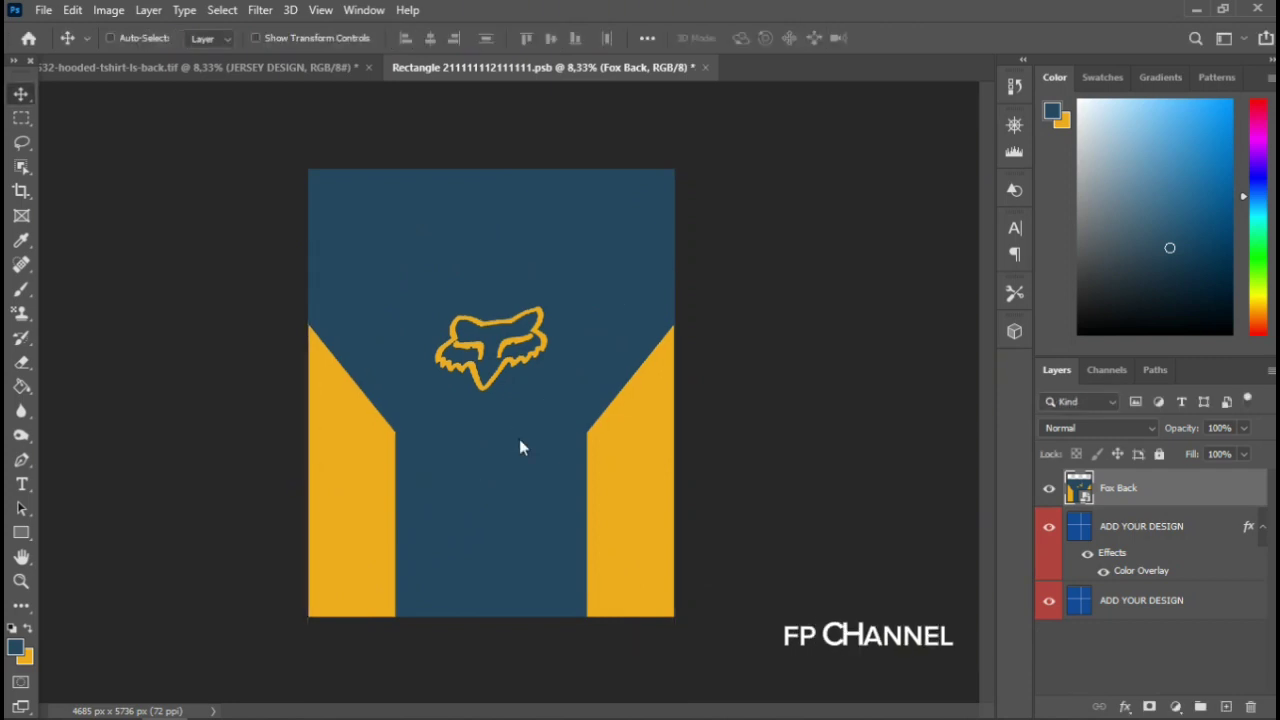
key("ctrl+s")
left_click(281, 68)
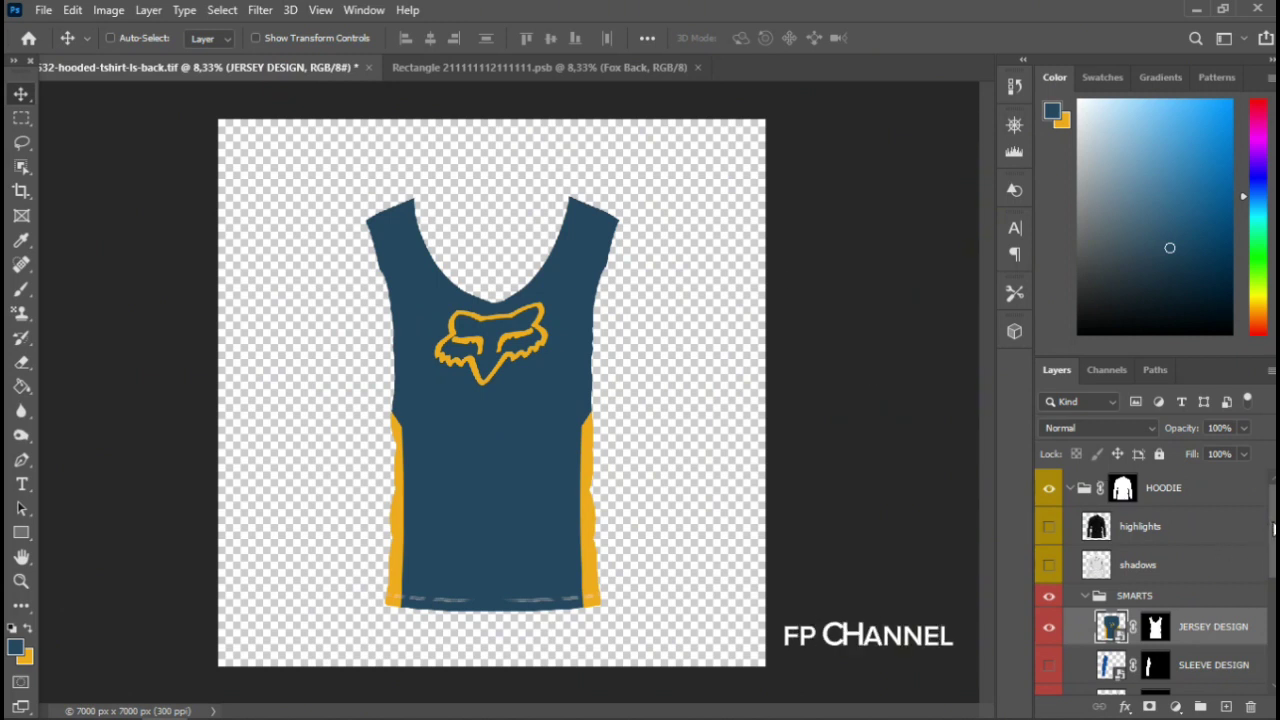
Make the SLEEVE DESIGN layer visible and open its smart object contents.
scroll(1143, 578, "down", 3)
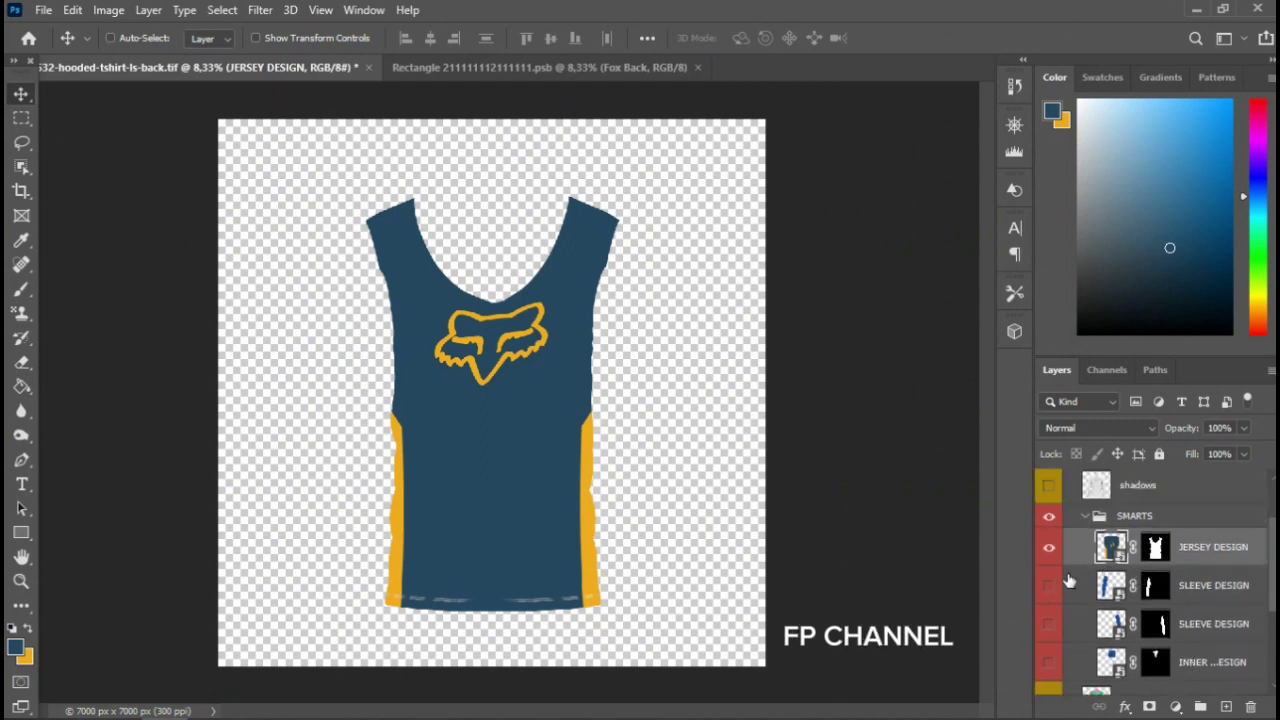
left_click(1049, 586)
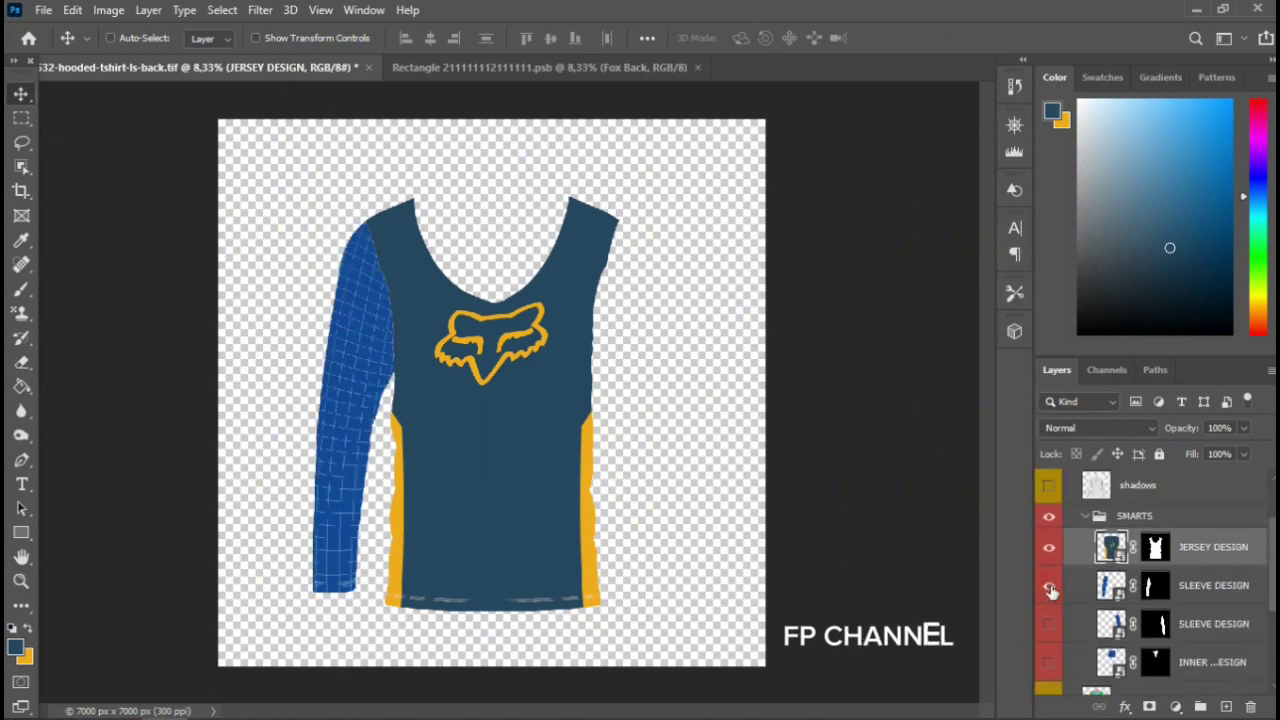
left_click(1143, 588)
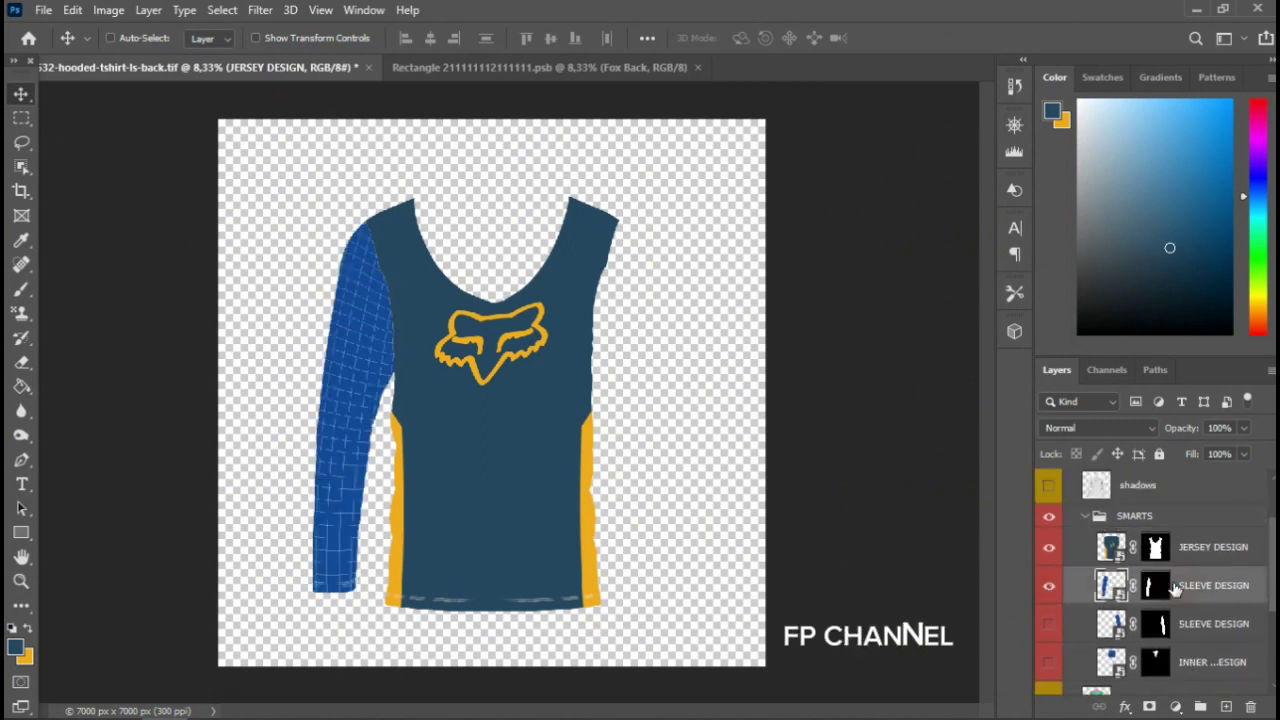
double_click(1118, 588)
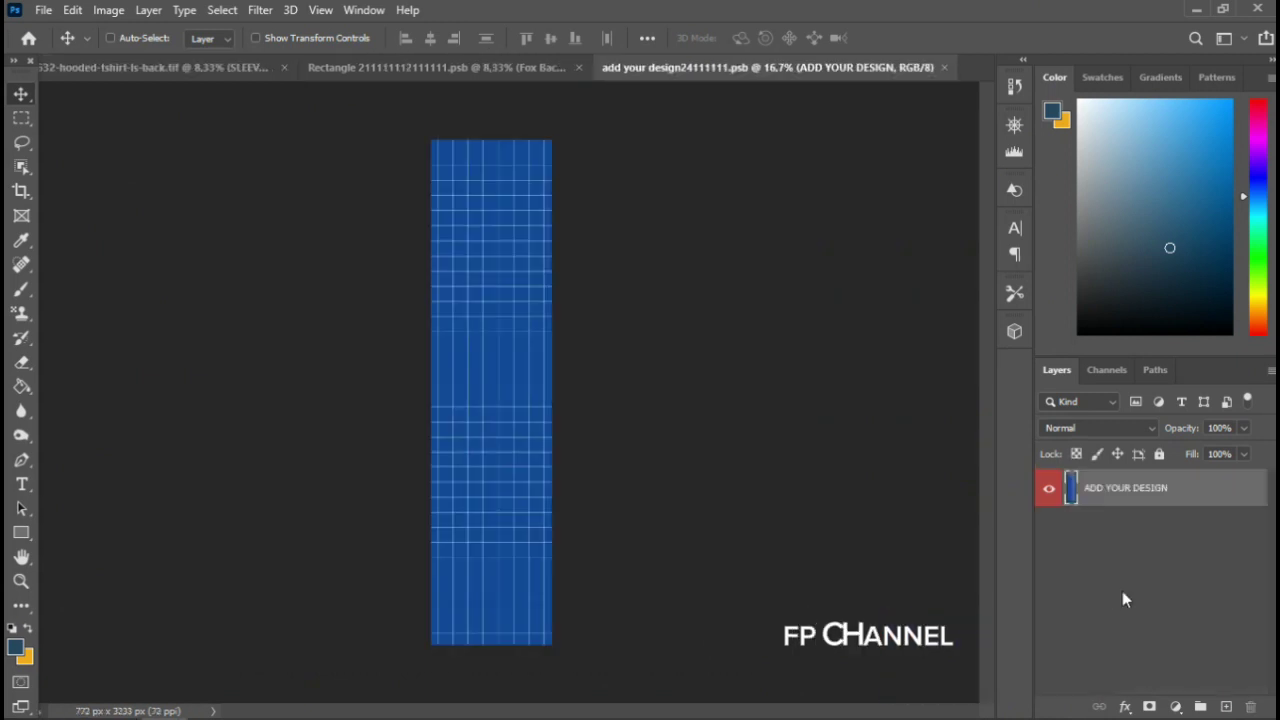
Duplicate the sleeve's ADD YOUR DESIGN layer and give it a navy Color Overlay.
key("ctrl+j")
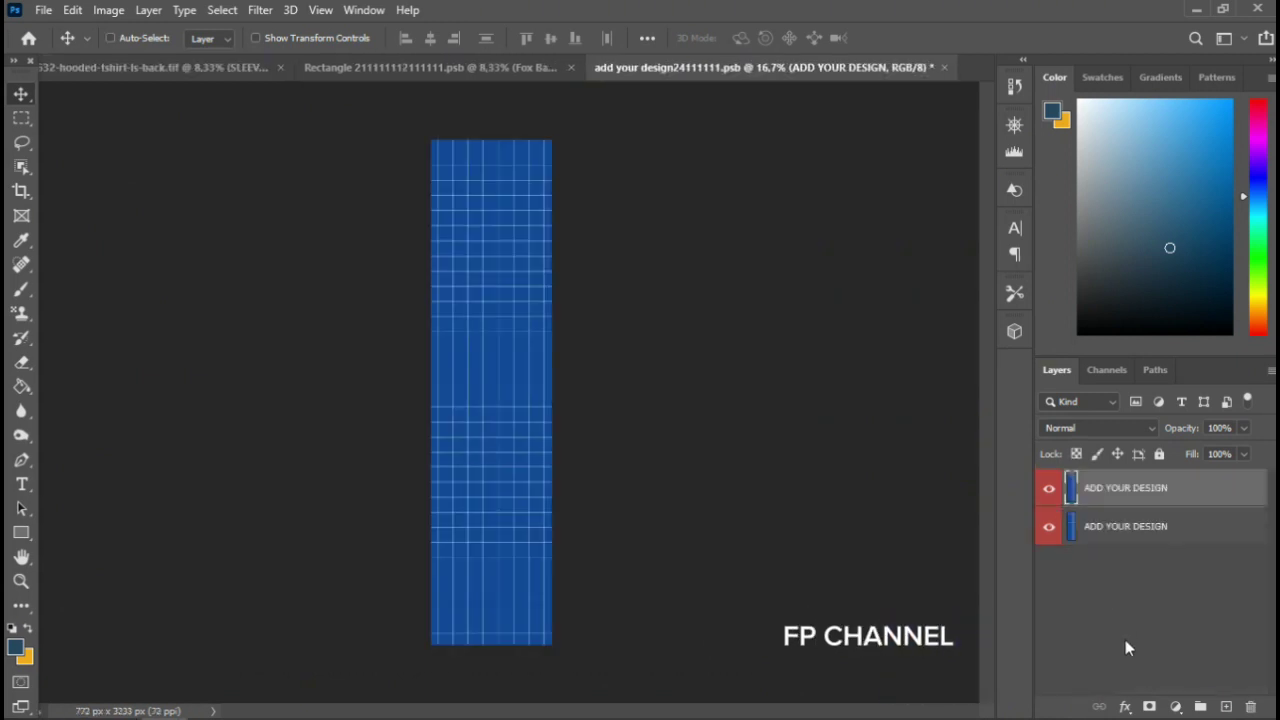
left_click(1126, 707)
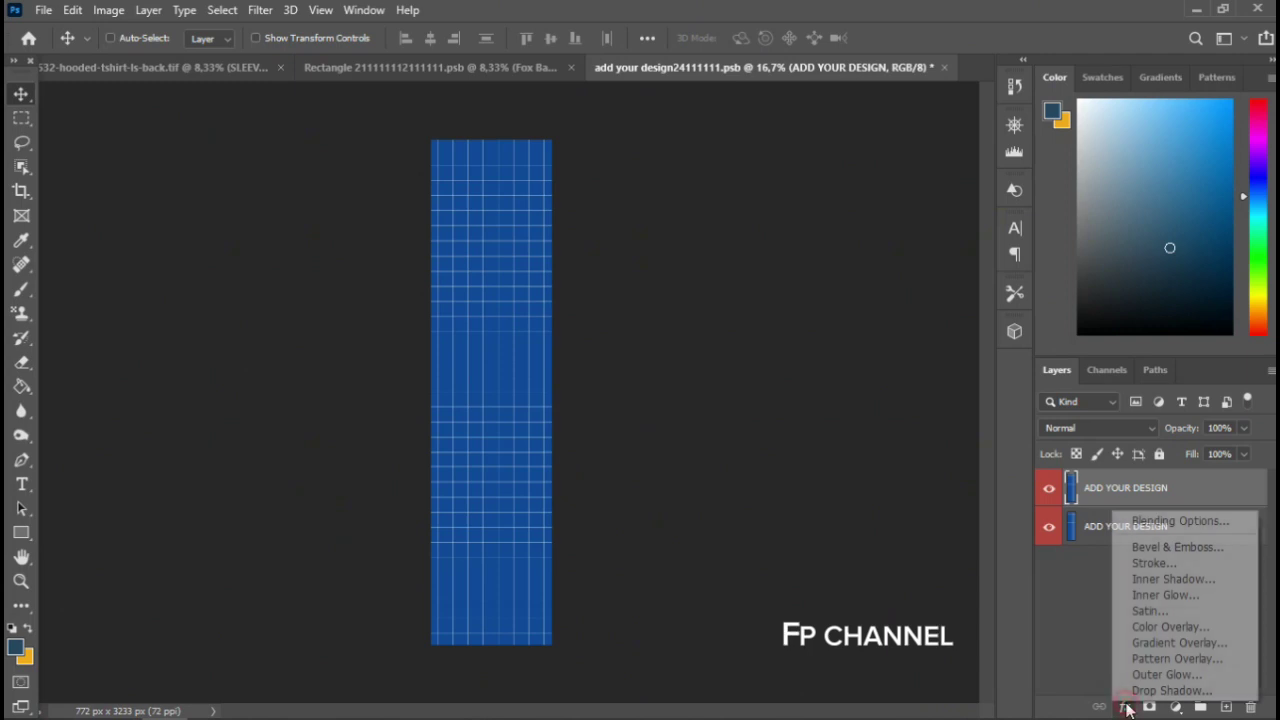
left_click(1141, 628)
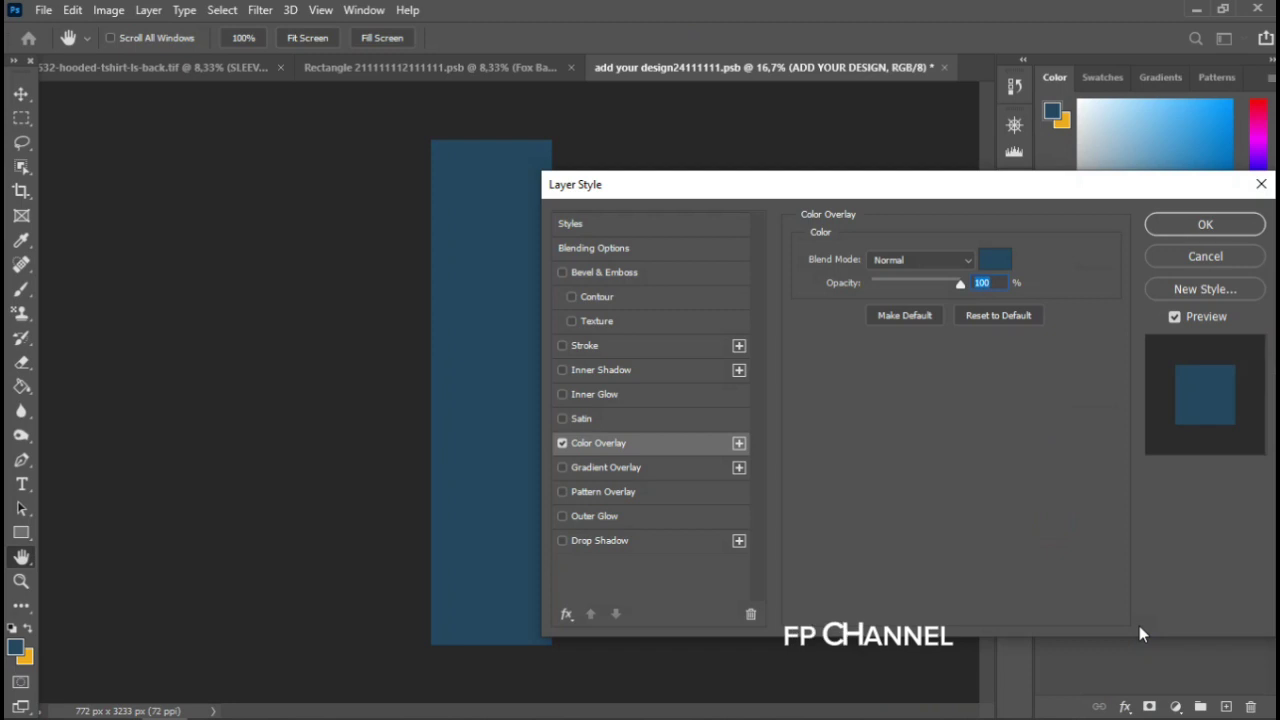
key("Return")
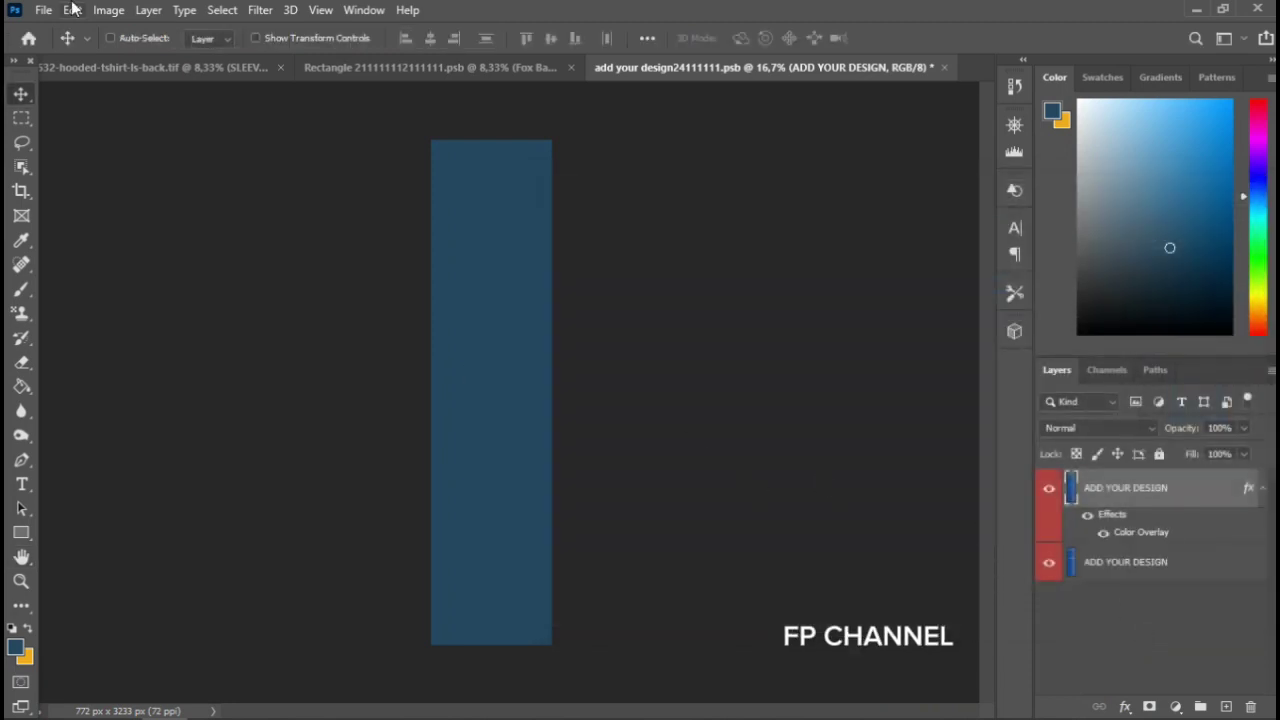
Place the Fox Kiri artwork as an embedded layer, then save and close the sleeve design.
left_click(44, 10)
mouse_move(64, 283)
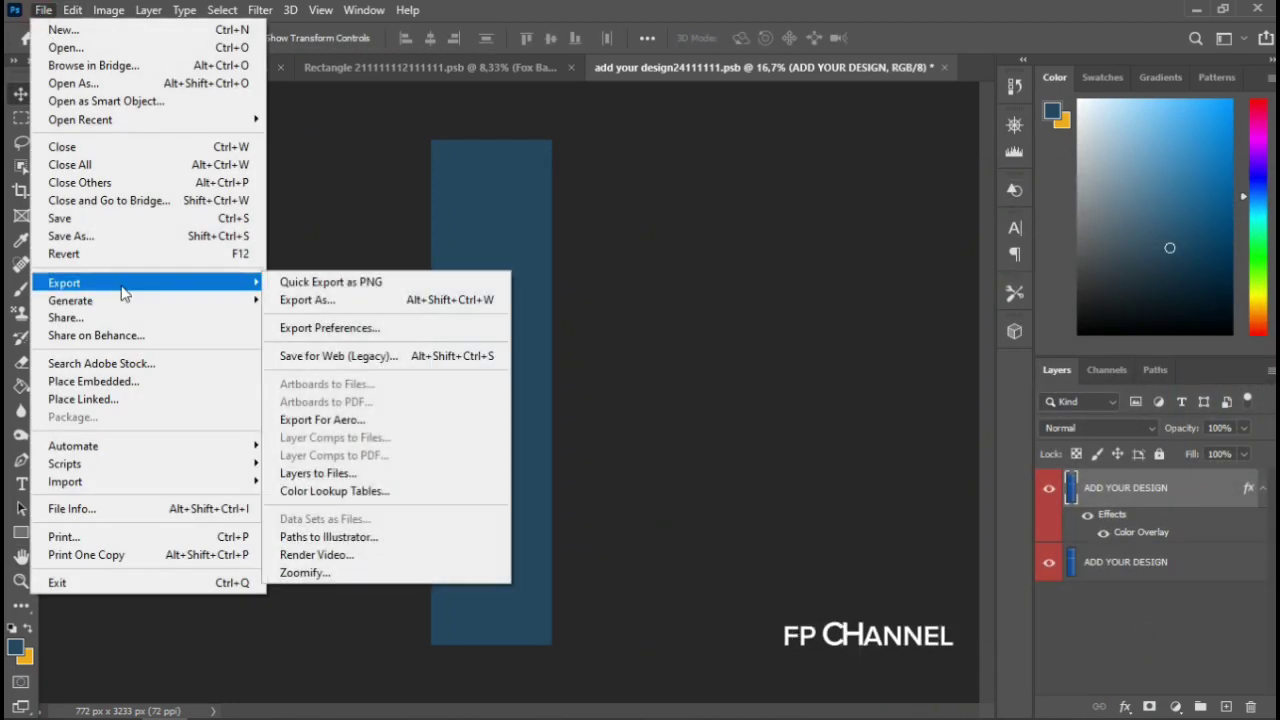
left_click(110, 381)
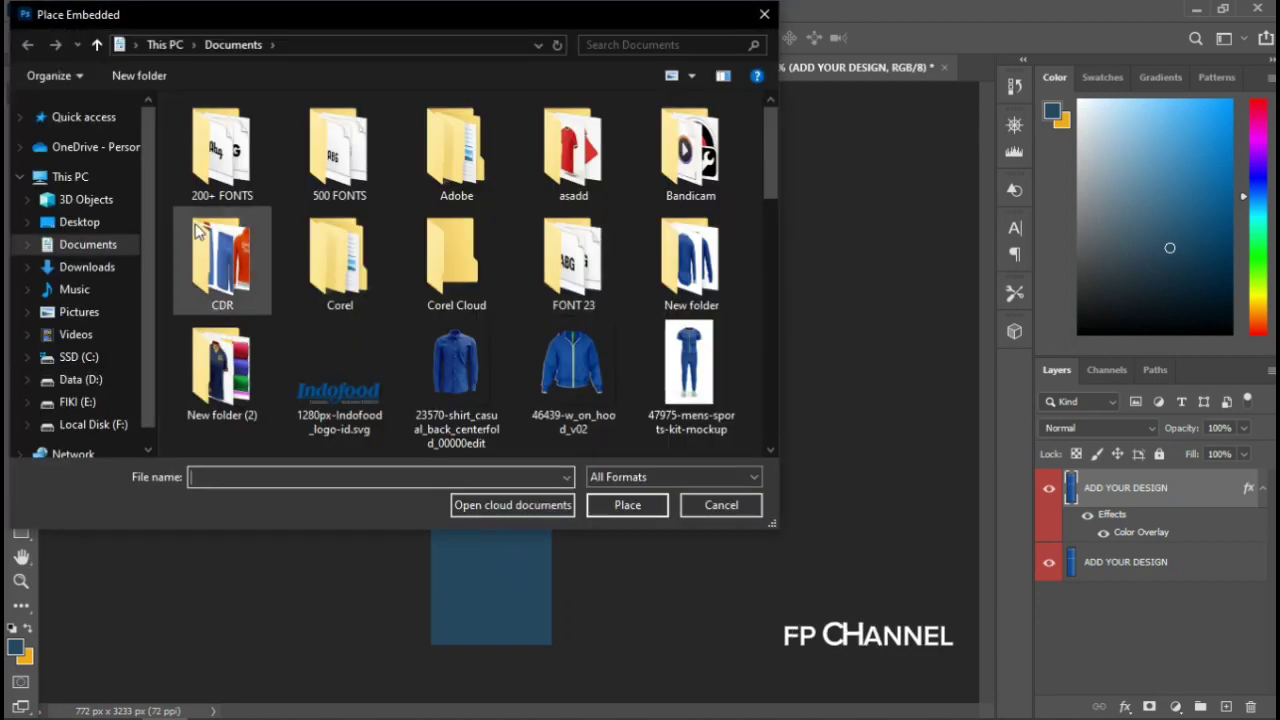
left_click_drag(772, 152, 774, 305)
left_click(355, 269)
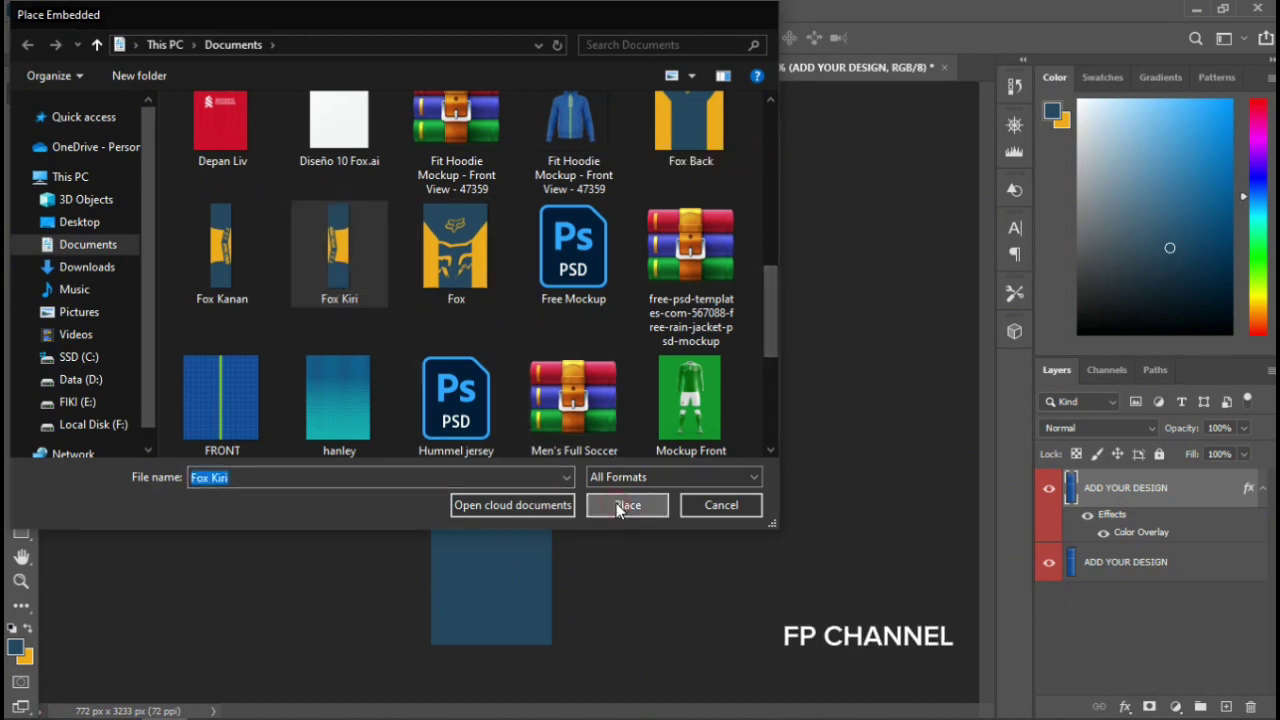
left_click(616, 503)
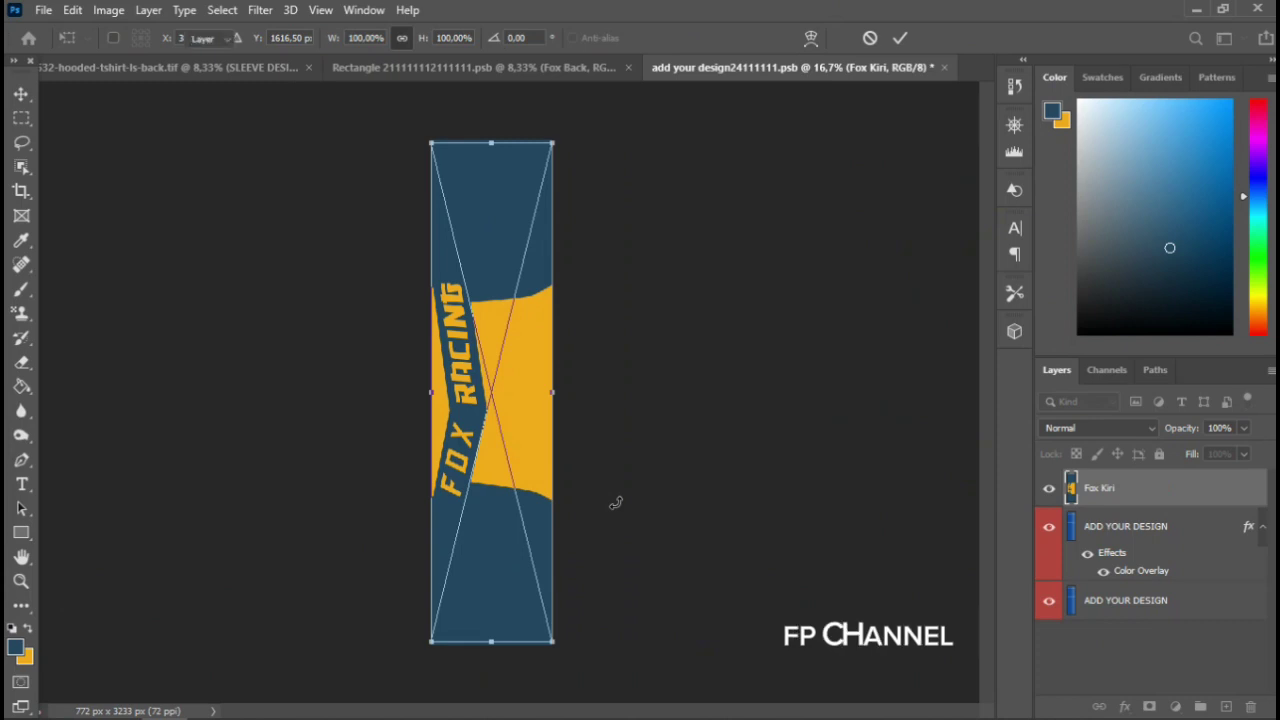
key("Return")
key("ctrl+s")
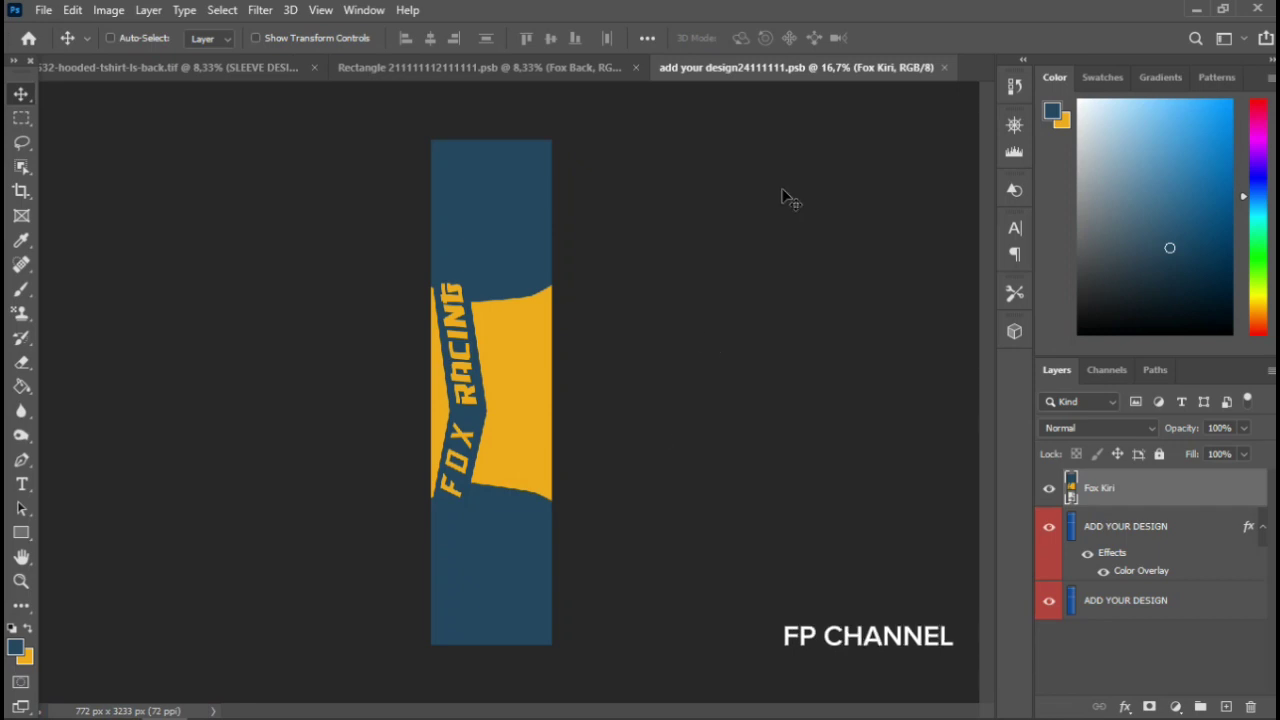
left_click(944, 67)
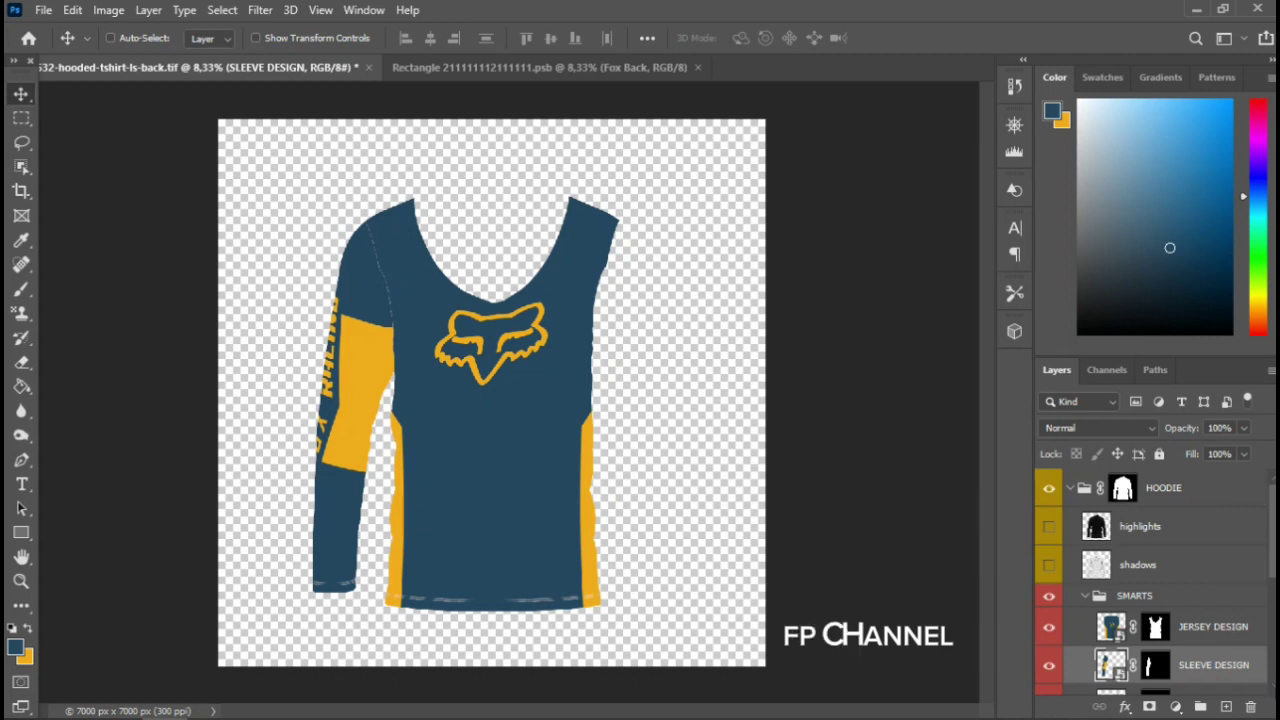
Show the second SLEEVE DESIGN layer and open its smart object, add your design24.psb.
scroll(1150, 590, "down", 1)
left_click(1049, 665)
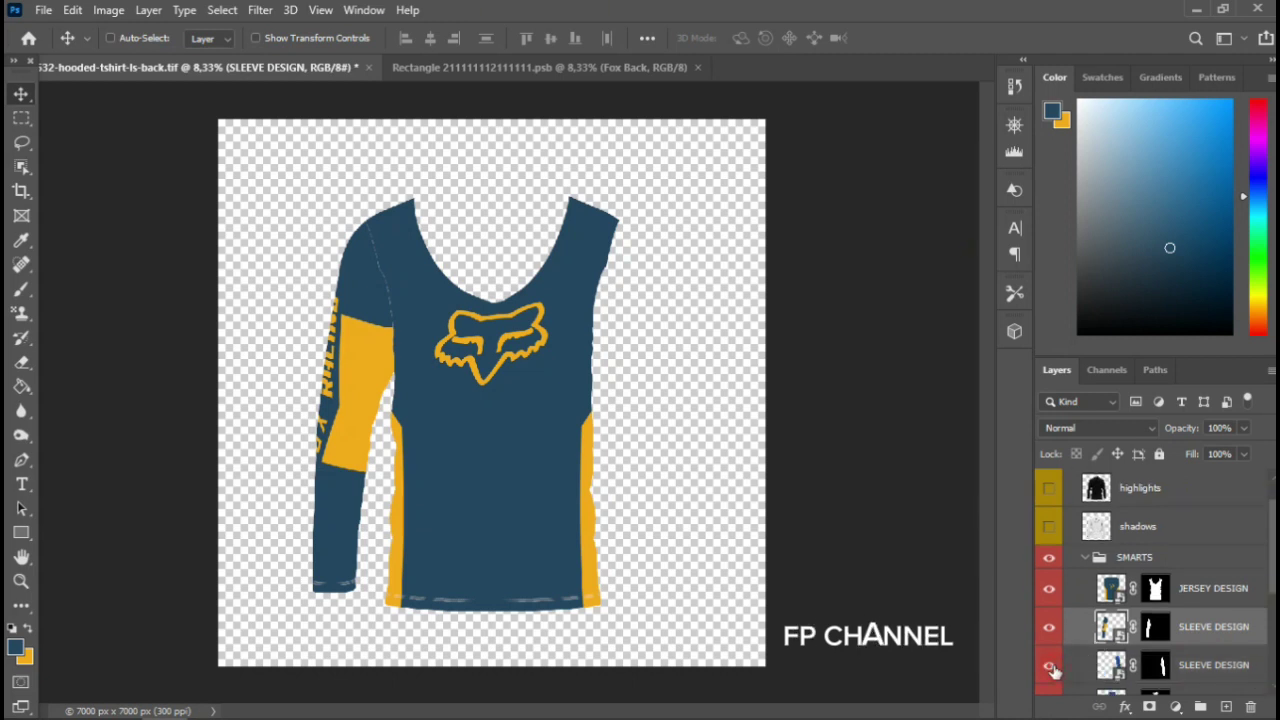
left_click(1110, 666)
double_click(1112, 666)
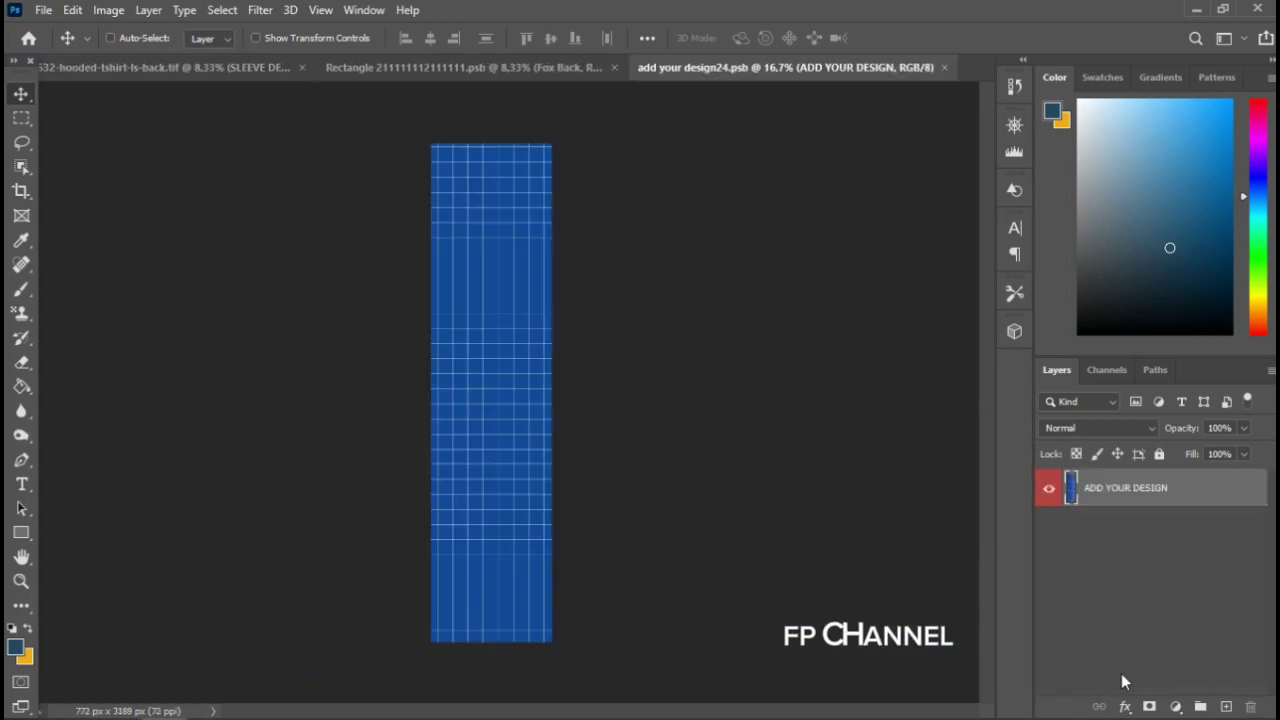
Duplicate the ADD YOUR DESIGN layer and give it a navy Color Overlay.
key("ctrl+j")
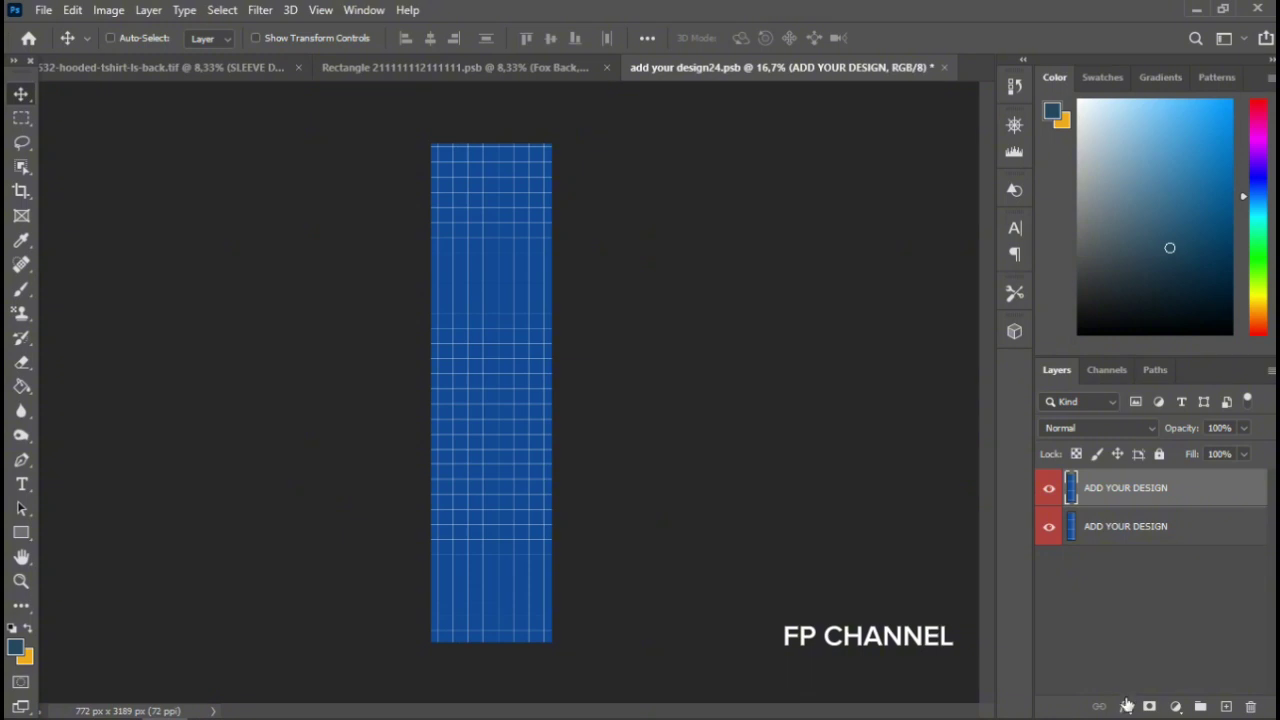
left_click(1125, 707)
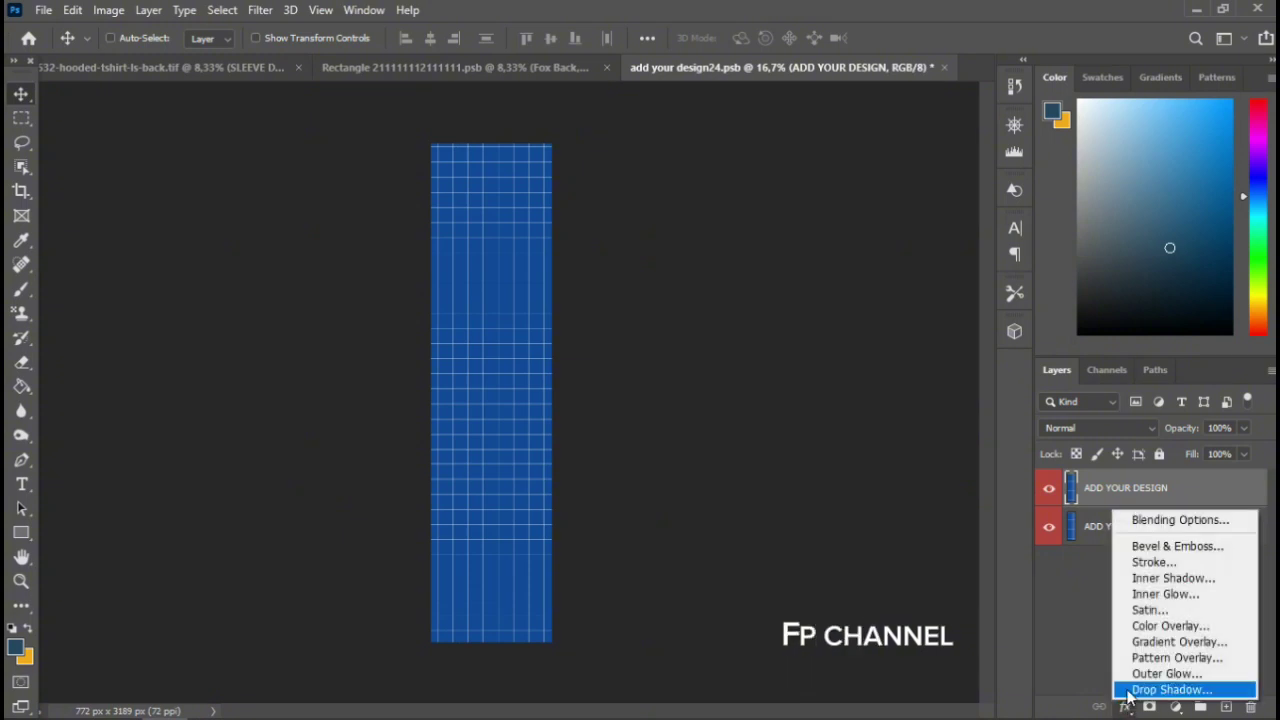
left_click(1136, 624)
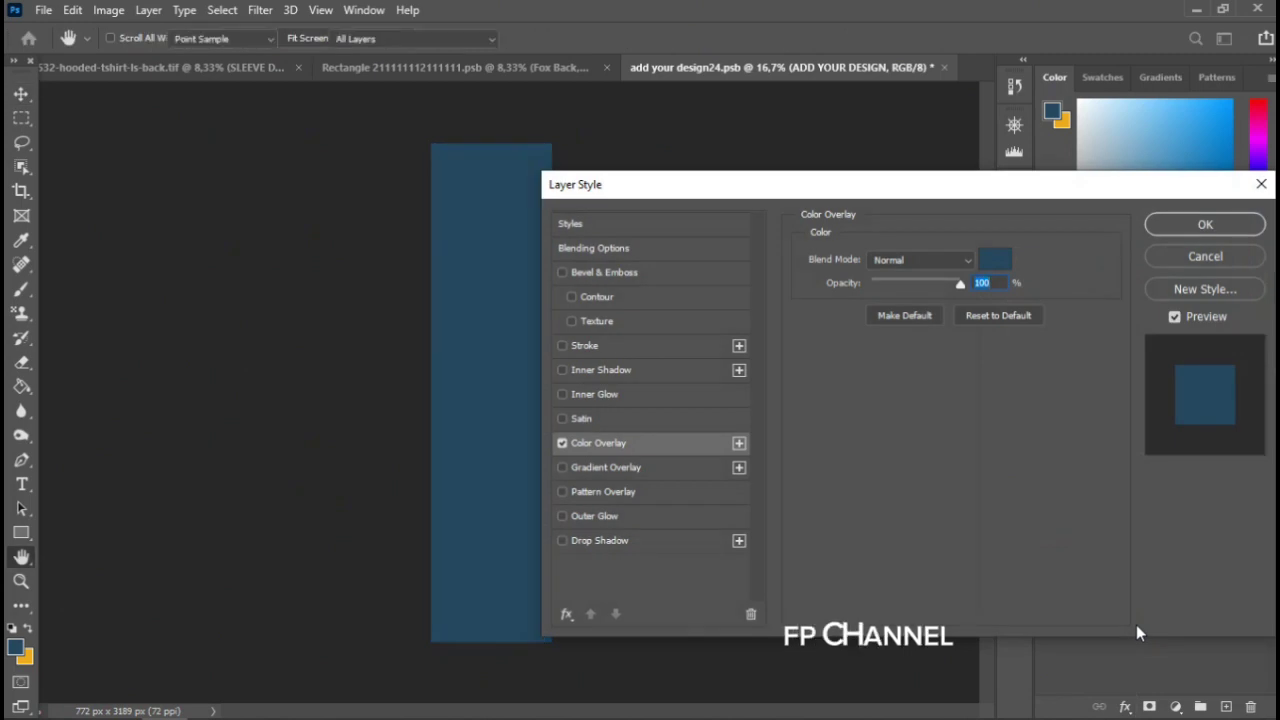
key("Return")
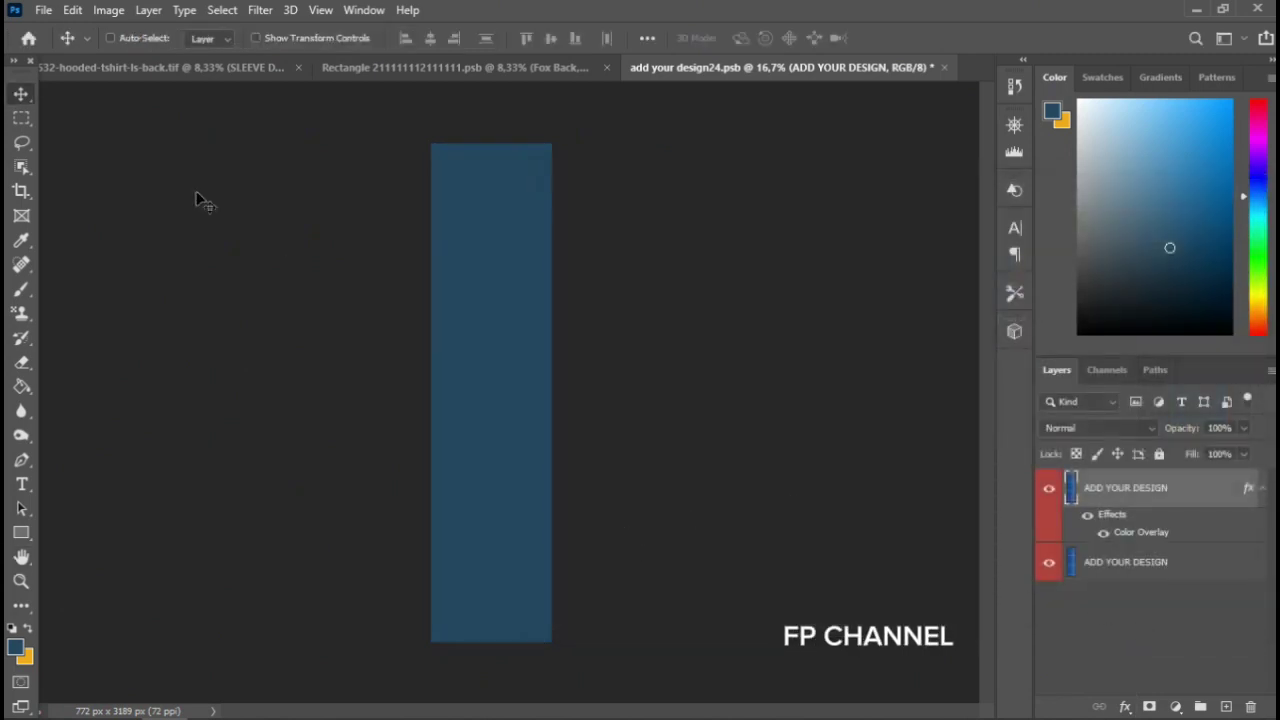
Embed the Fox Kanan artwork into the sleeve design and save it.
left_click(44, 10)
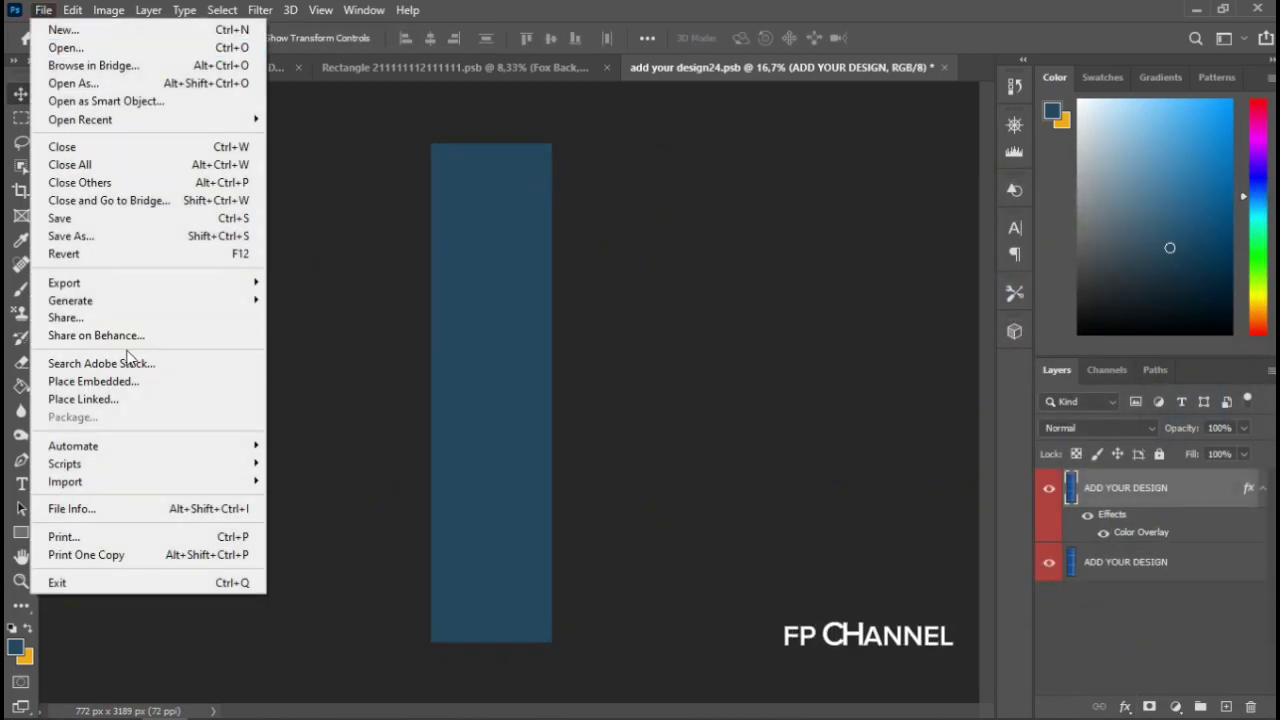
left_click(113, 383)
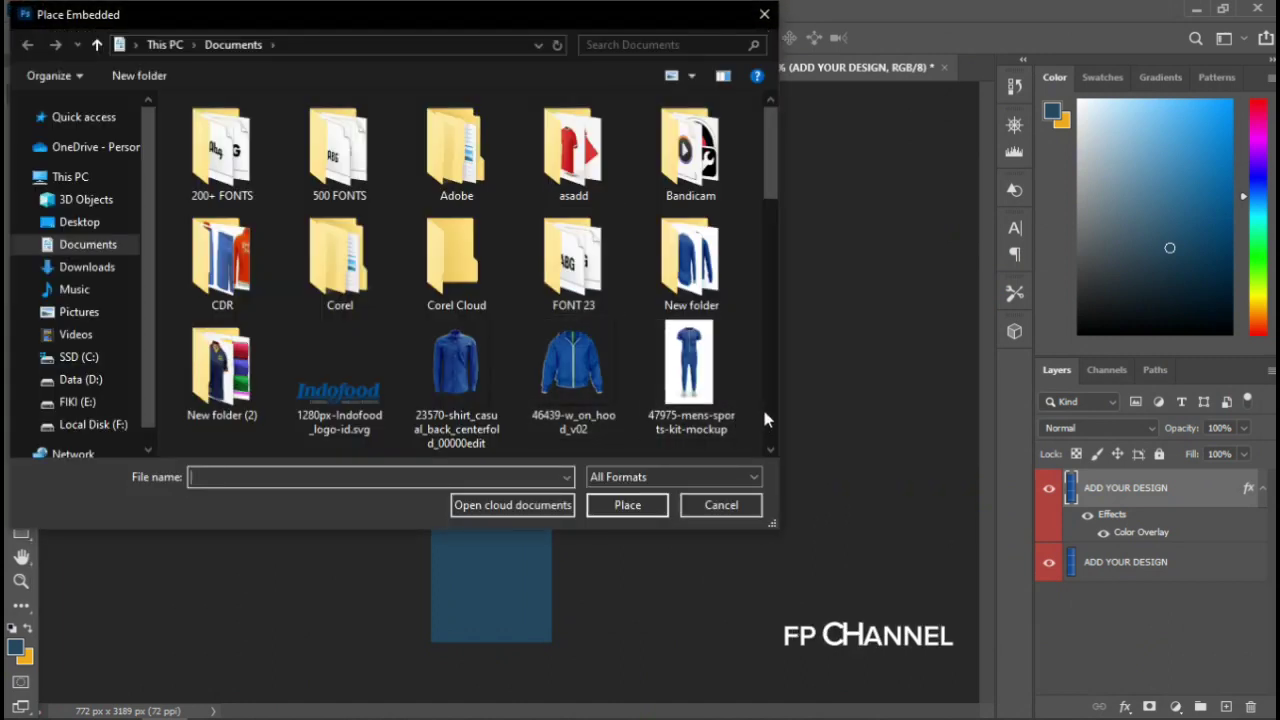
scroll(762, 407, "down", 3)
scroll(765, 423, "down", 2)
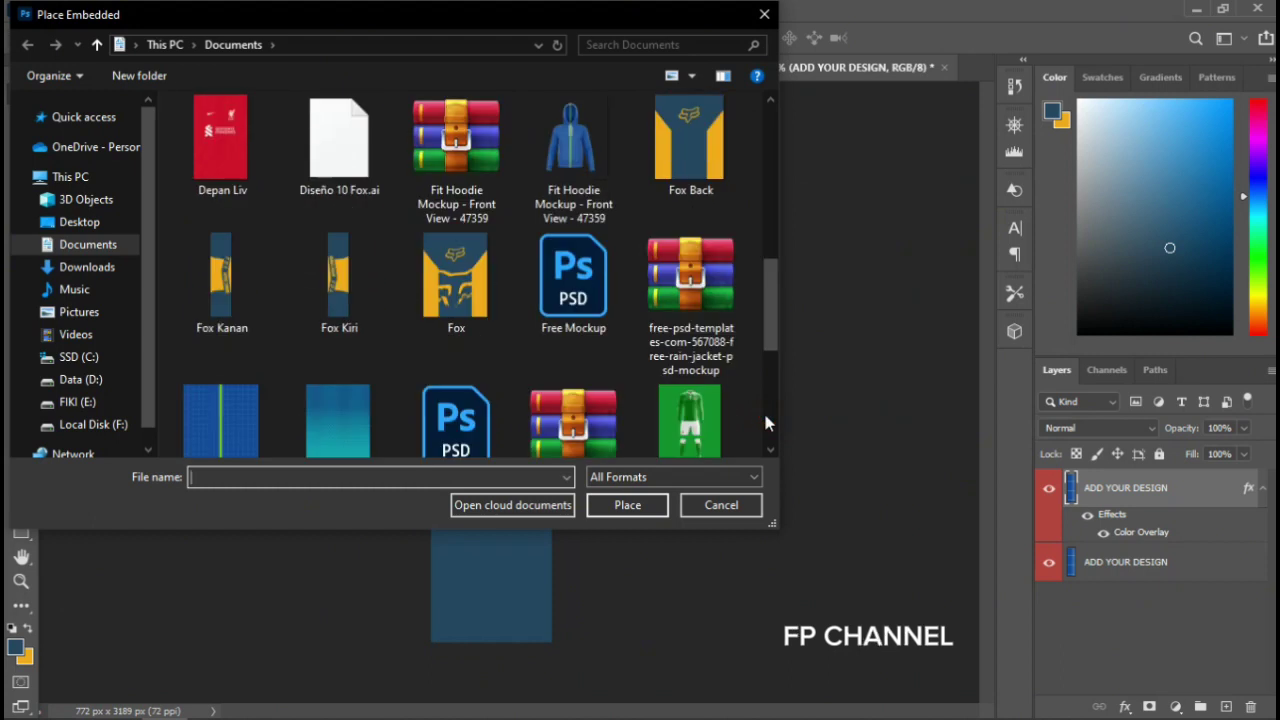
left_click(243, 288)
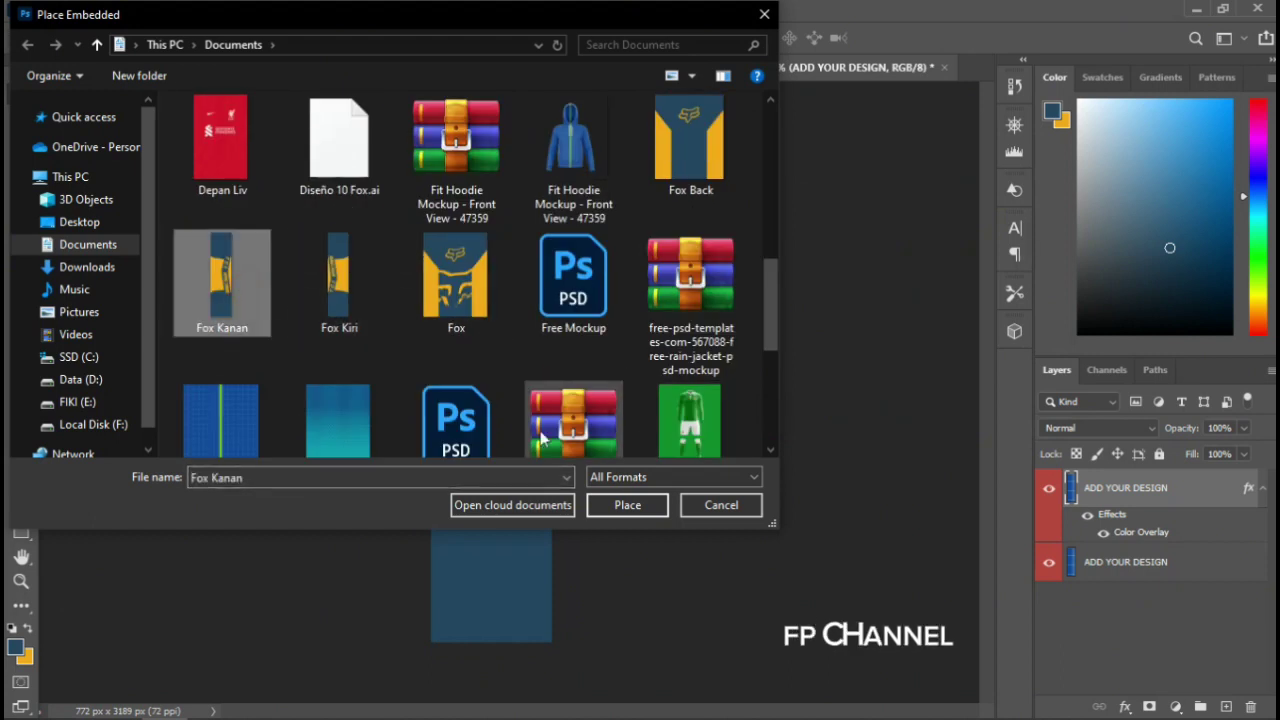
left_click(627, 508)
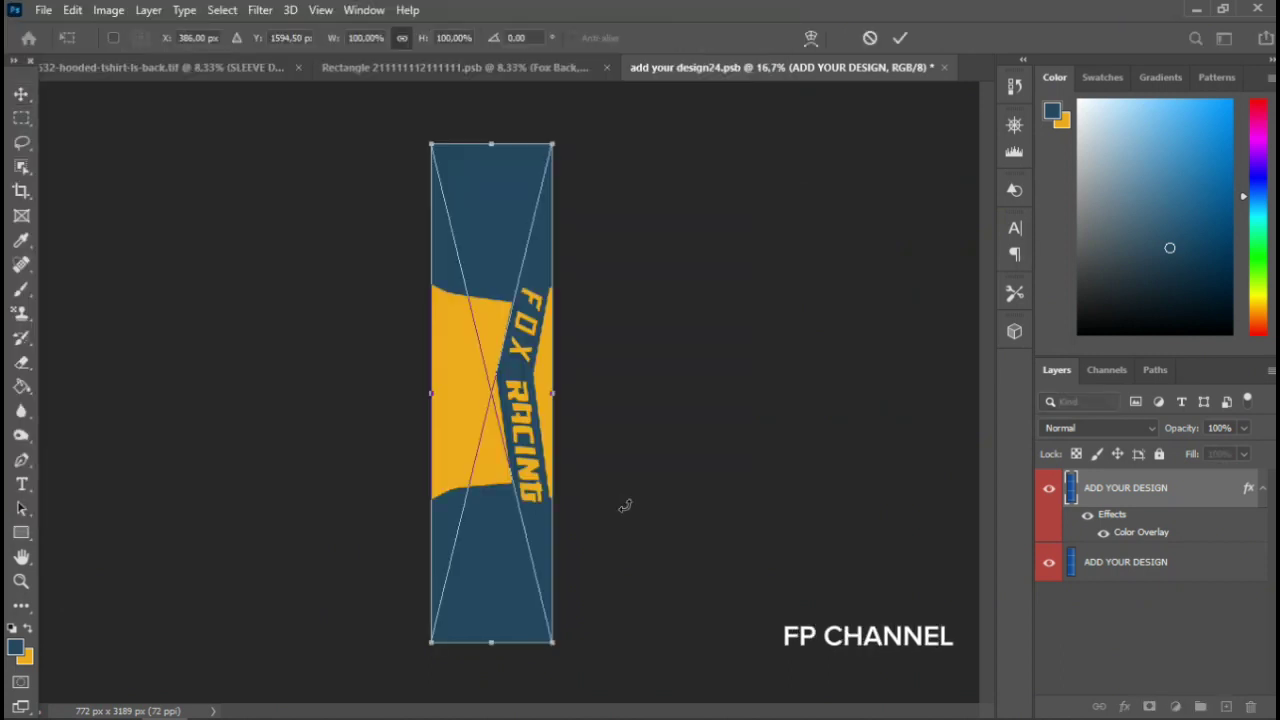
key("Return")
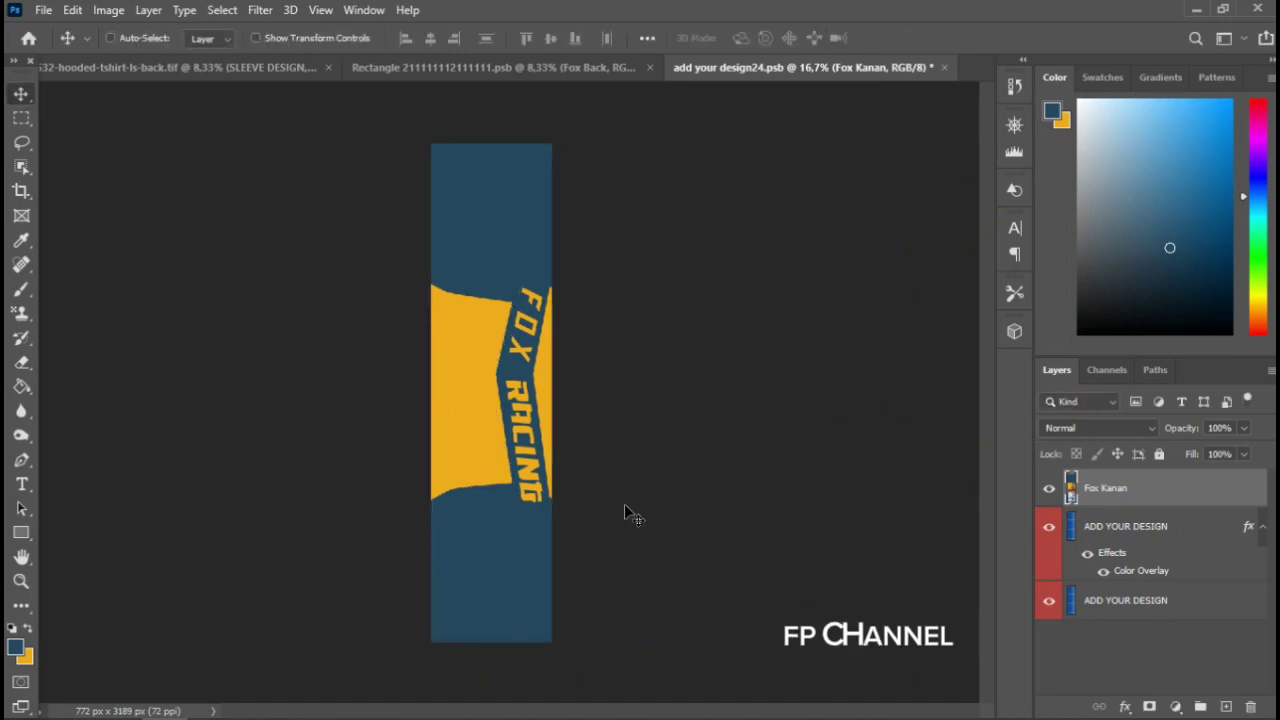
key("ctrl+s")
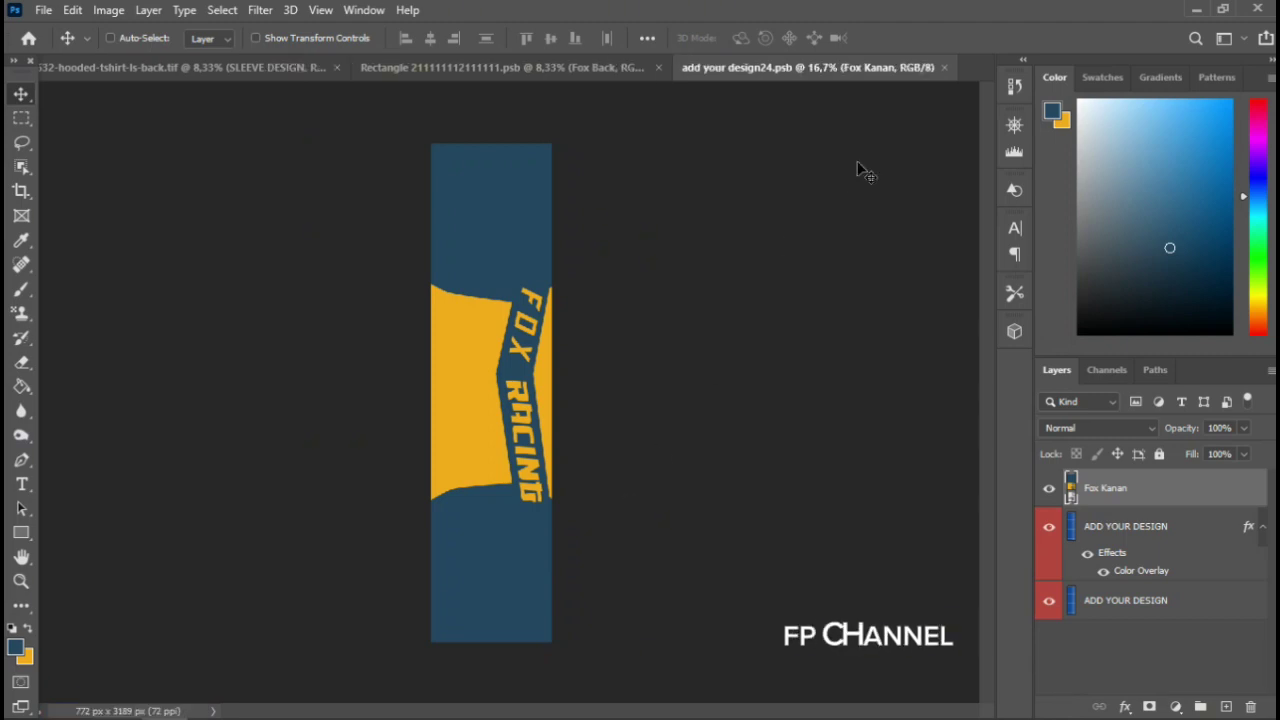
Return to the mockup, show INNER HOOD DESIGN and open its smart object contents.
left_click(944, 68)
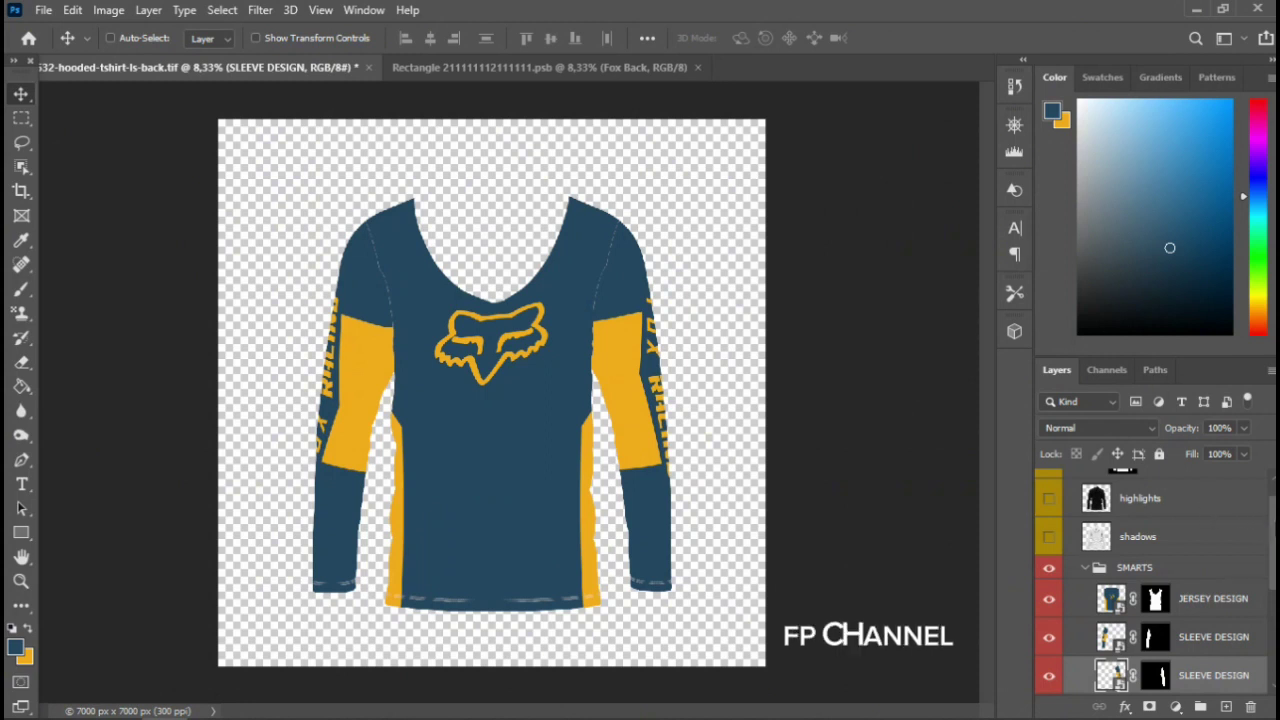
scroll(1063, 577, "down", 1)
scroll(1063, 577, "down", 2)
scroll(1063, 577, "down", 1)
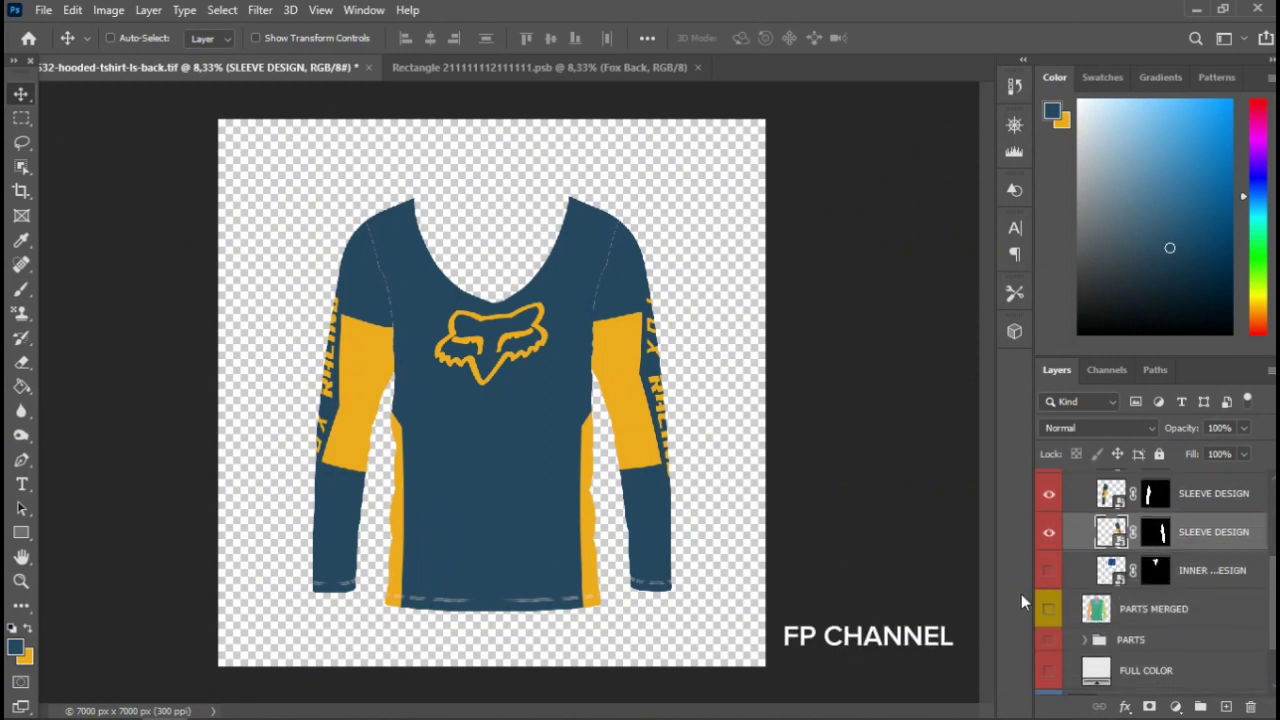
left_click(1049, 570)
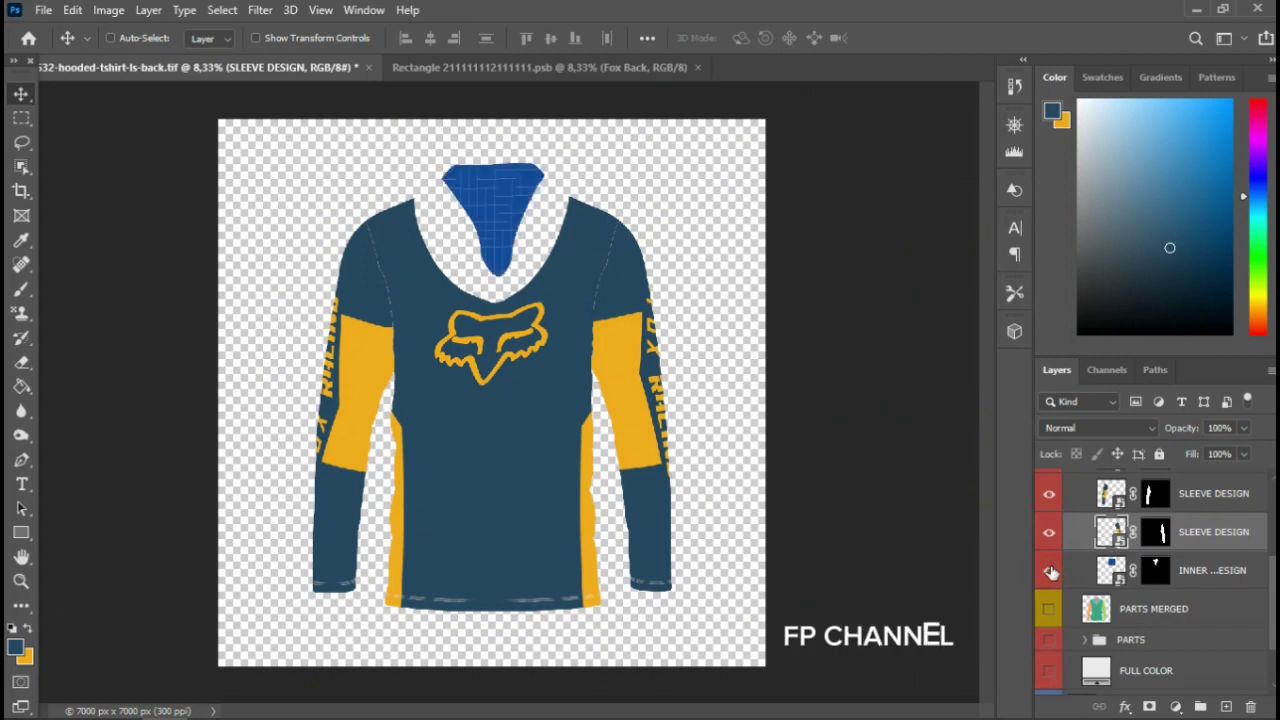
left_click(1189, 572)
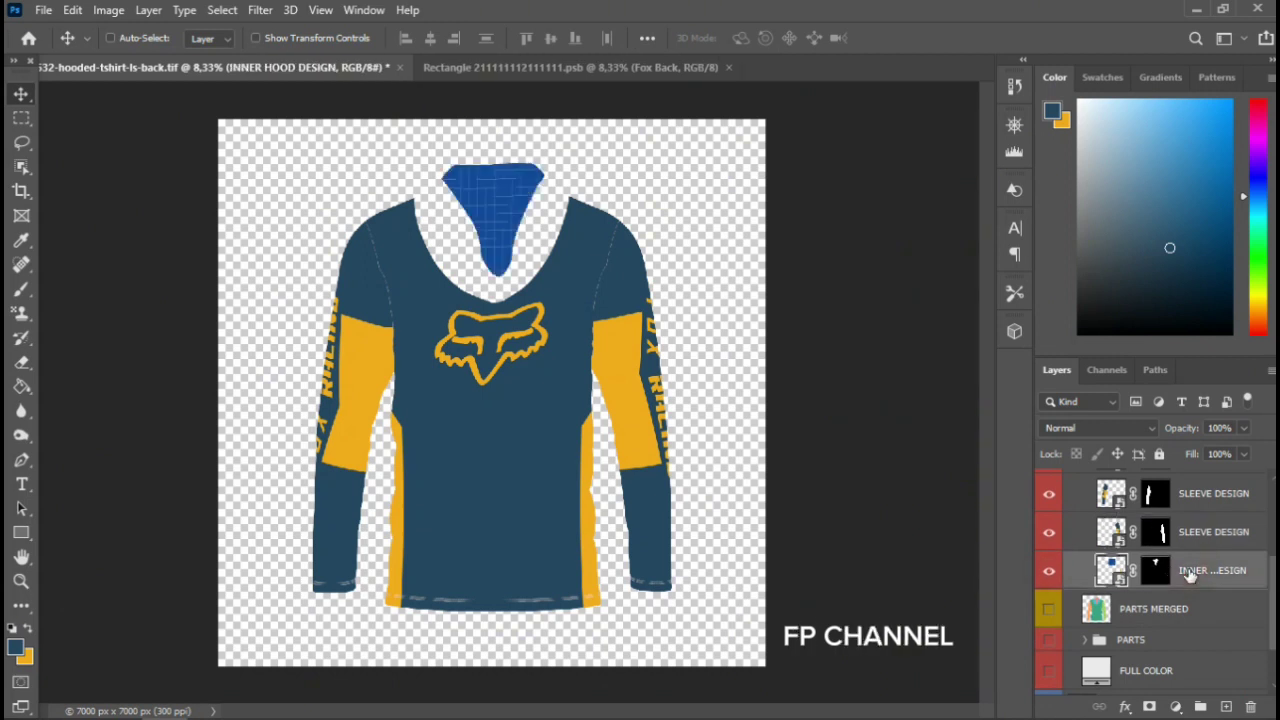
double_click(1112, 572)
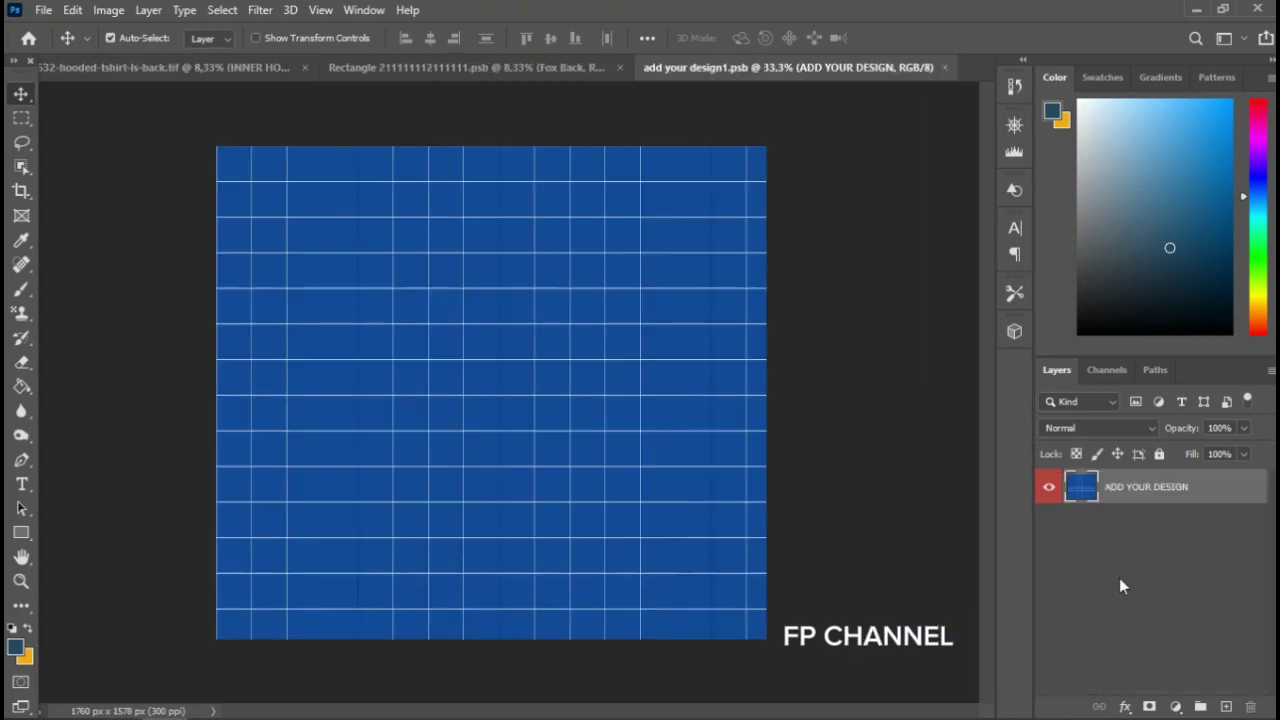
Duplicate the hood's ADD YOUR DESIGN layer, overlay it navy, and save.
key("ctrl+j")
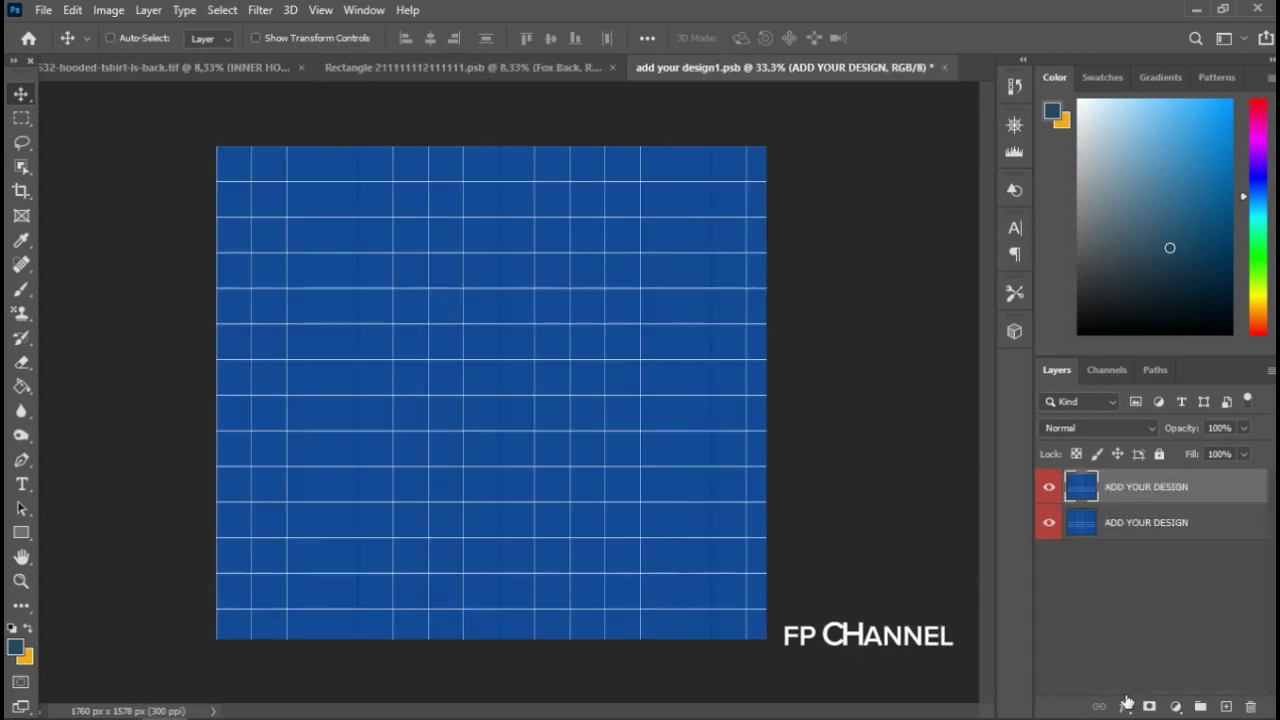
left_click(1125, 705)
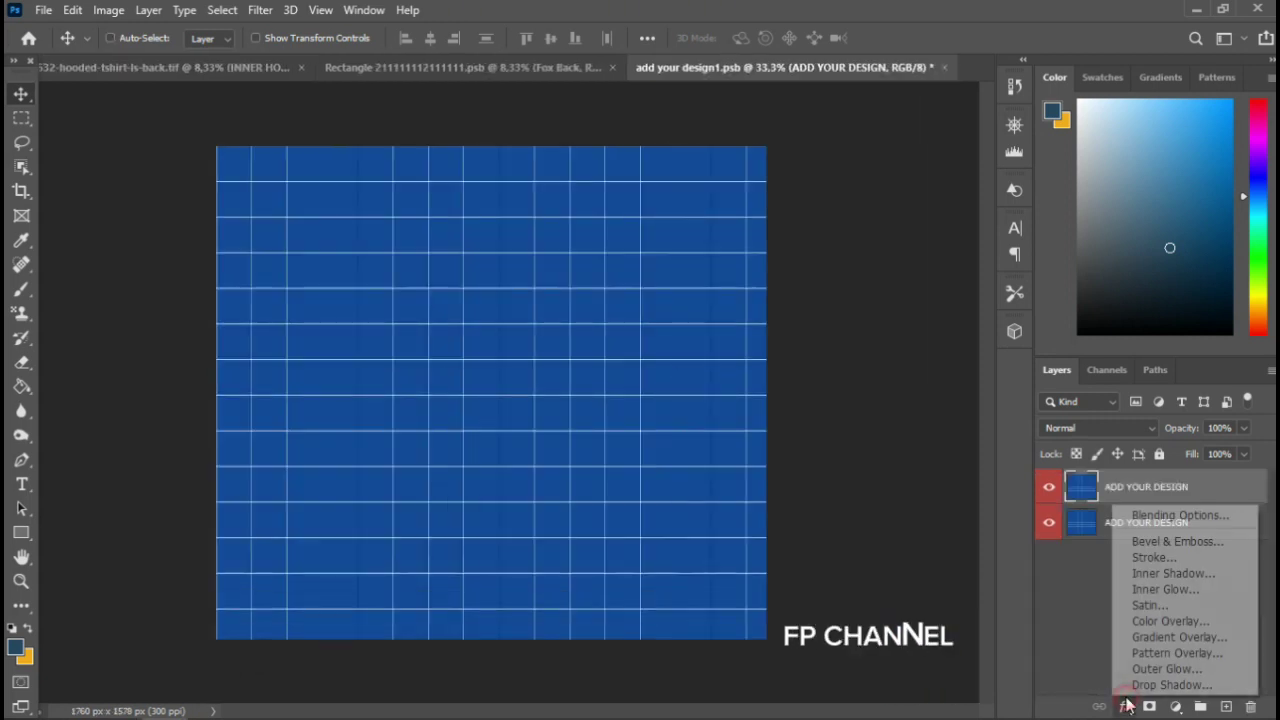
left_click(1139, 622)
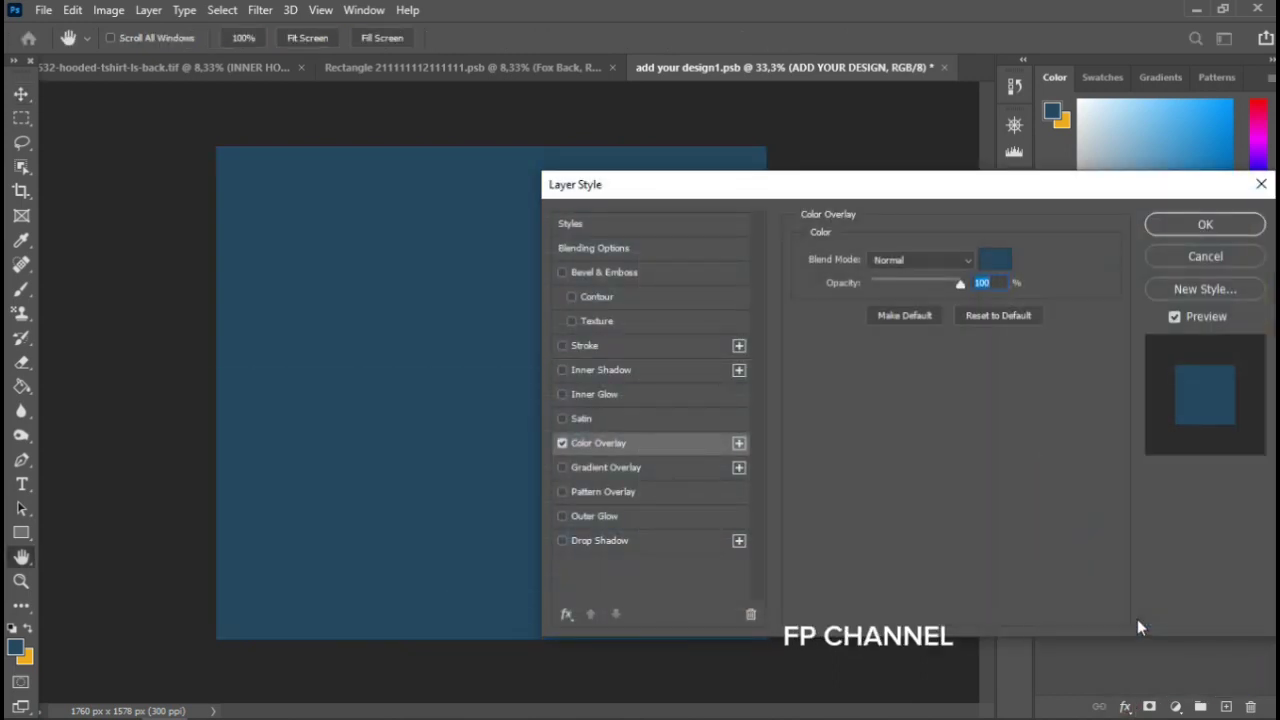
key("Return")
key("ctrl+s")
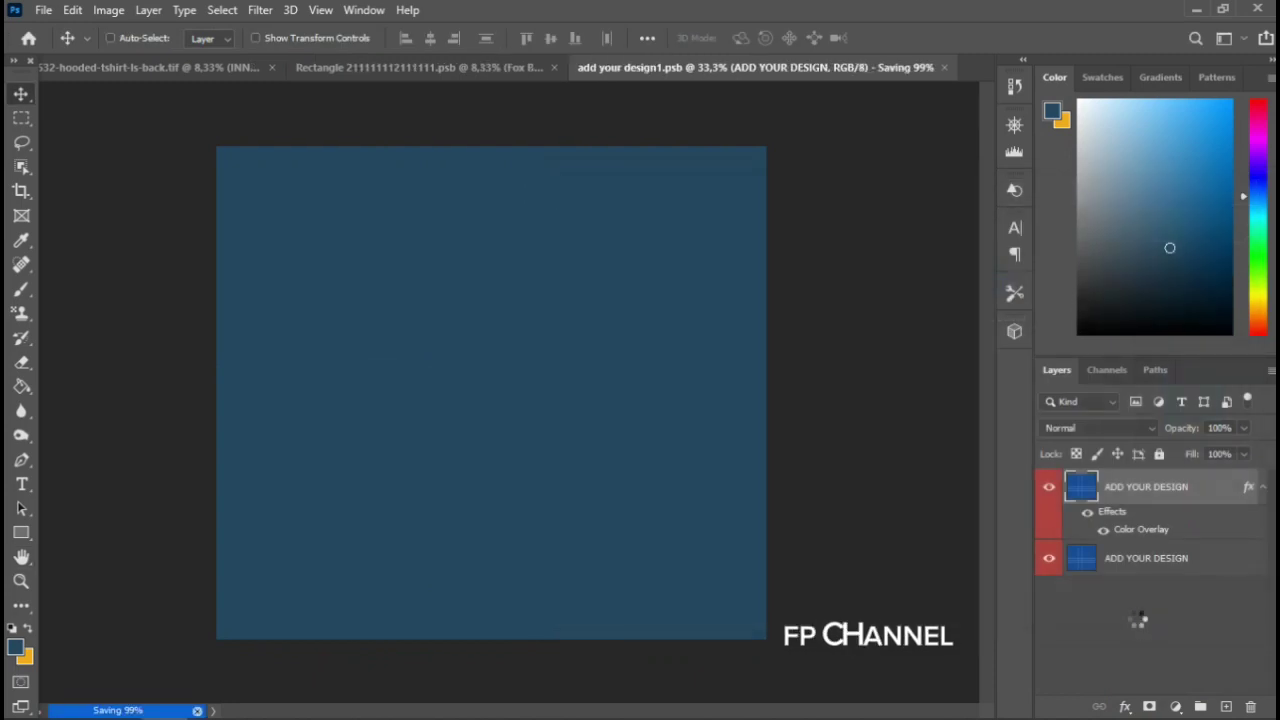
Return to the mockup and select the FULL COLOR fill layer, cancelling its colour picker.
left_click(943, 67)
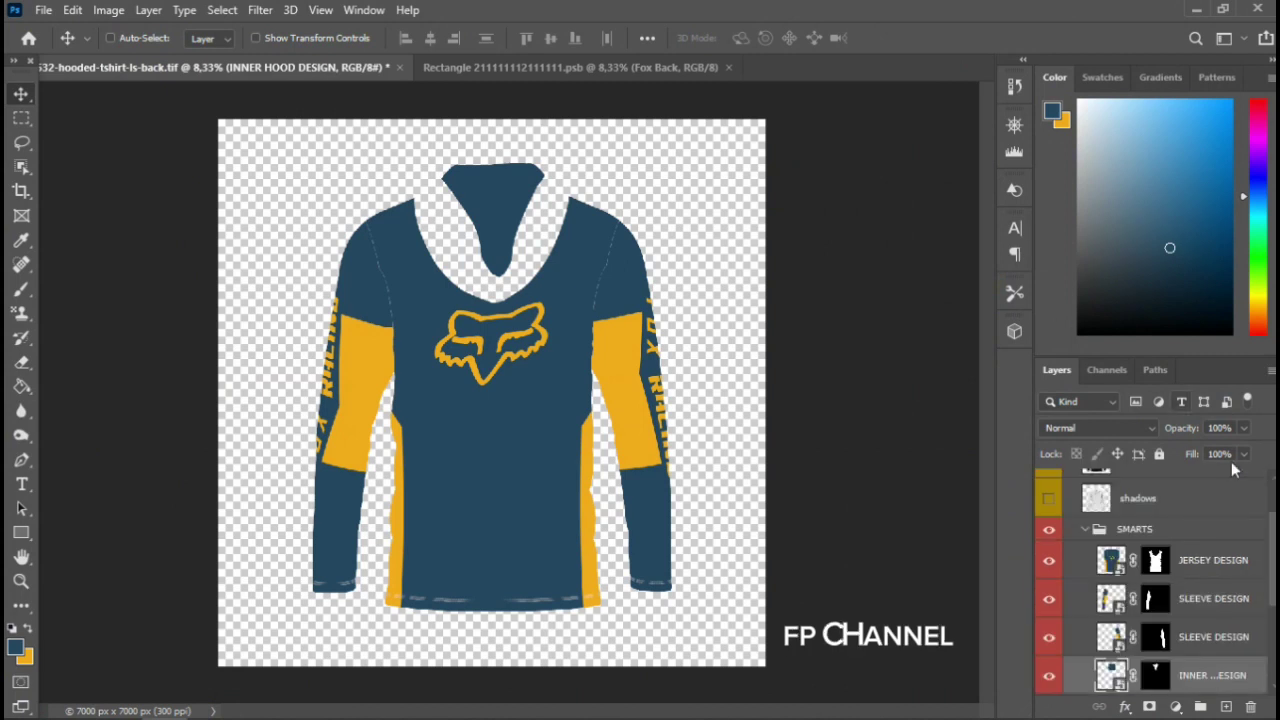
scroll(1150, 580, "down", 1)
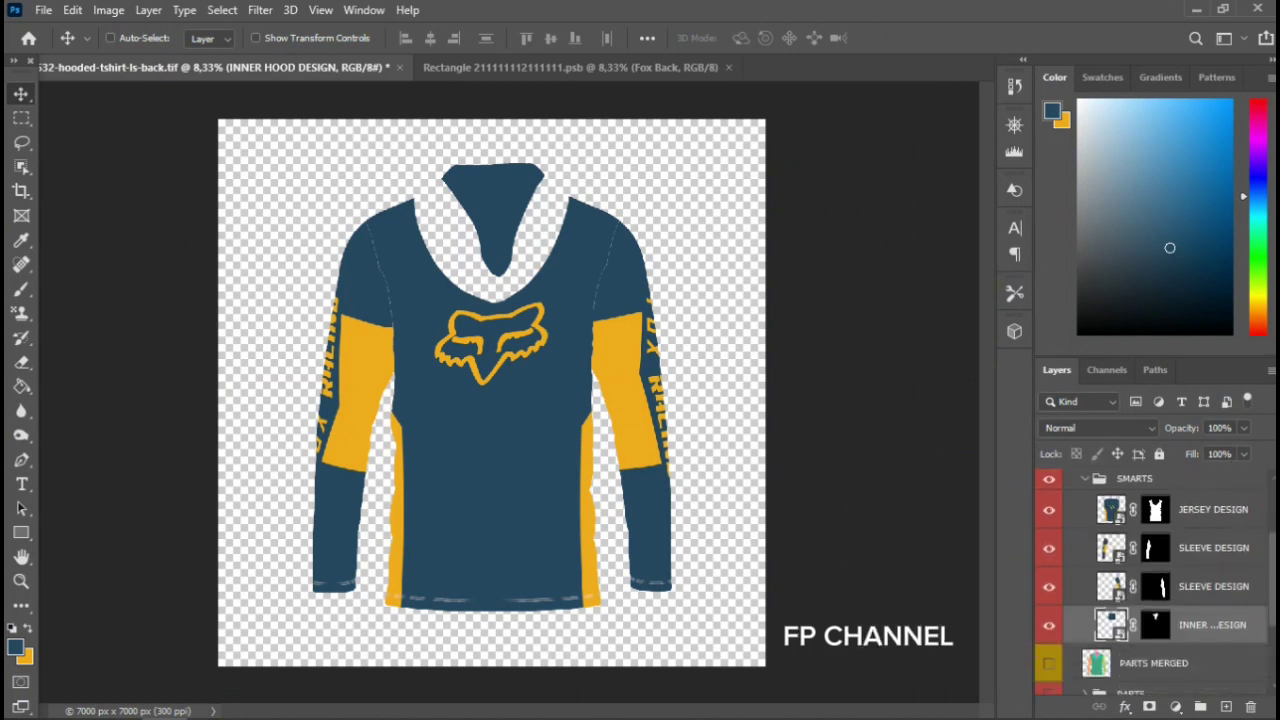
scroll(1150, 580, "up", 3)
scroll(1150, 580, "down", 4)
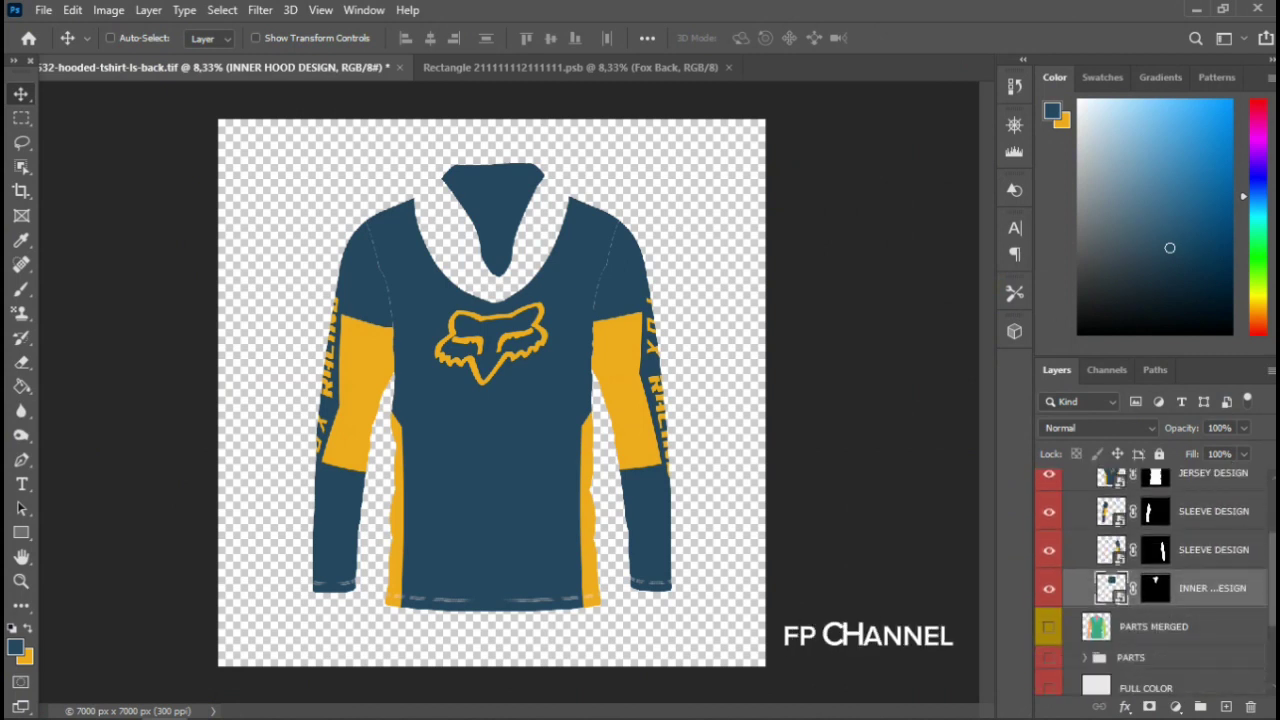
scroll(1150, 580, "down", 1)
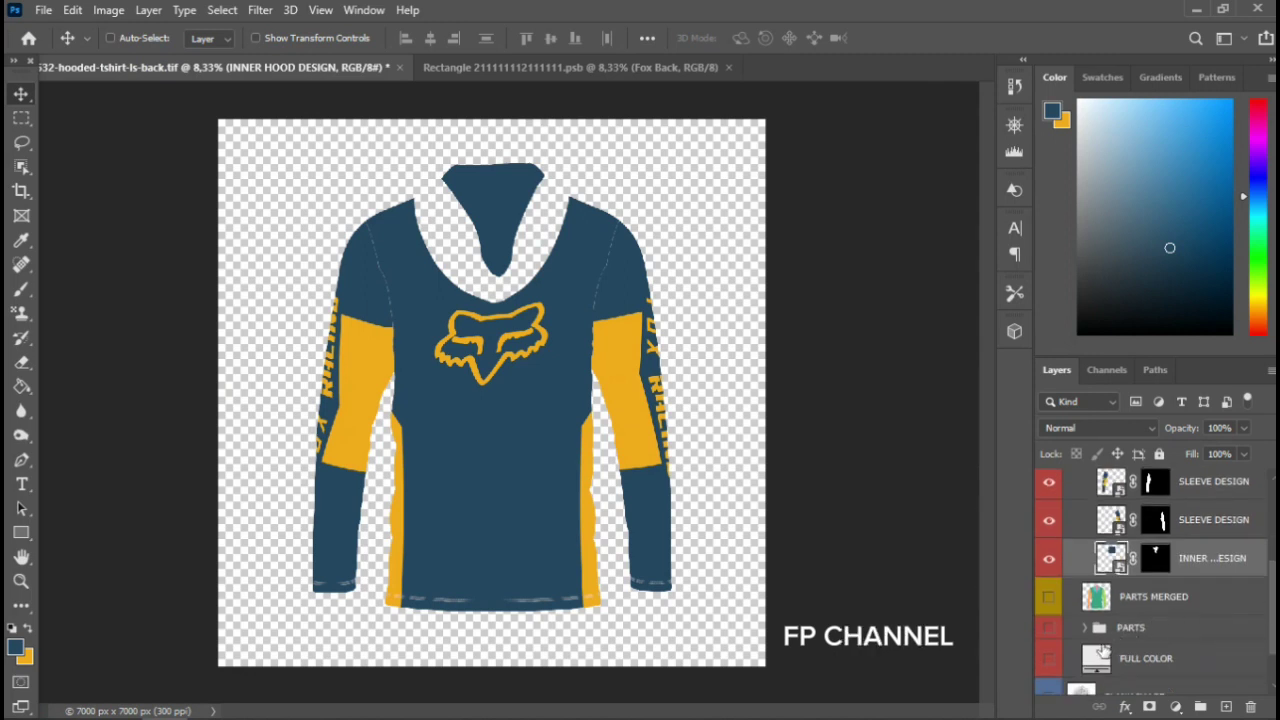
left_click(1098, 662)
double_click(1096, 660)
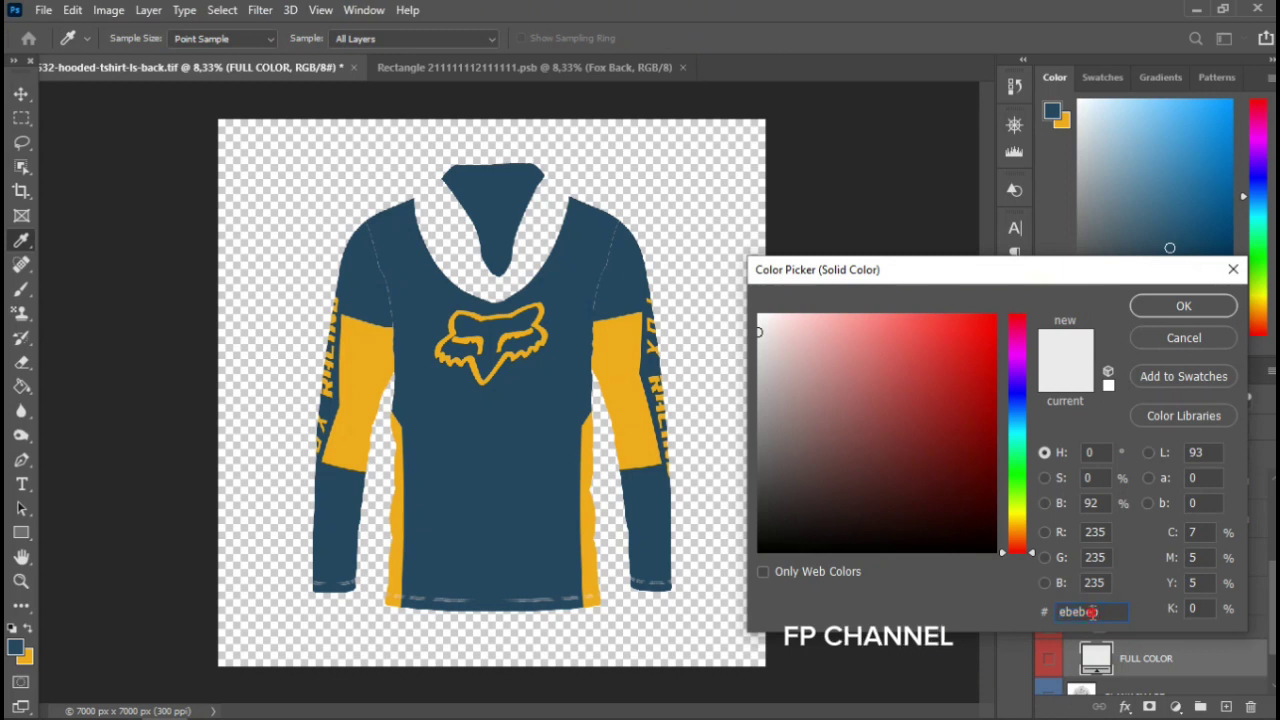
key("BackSpace")
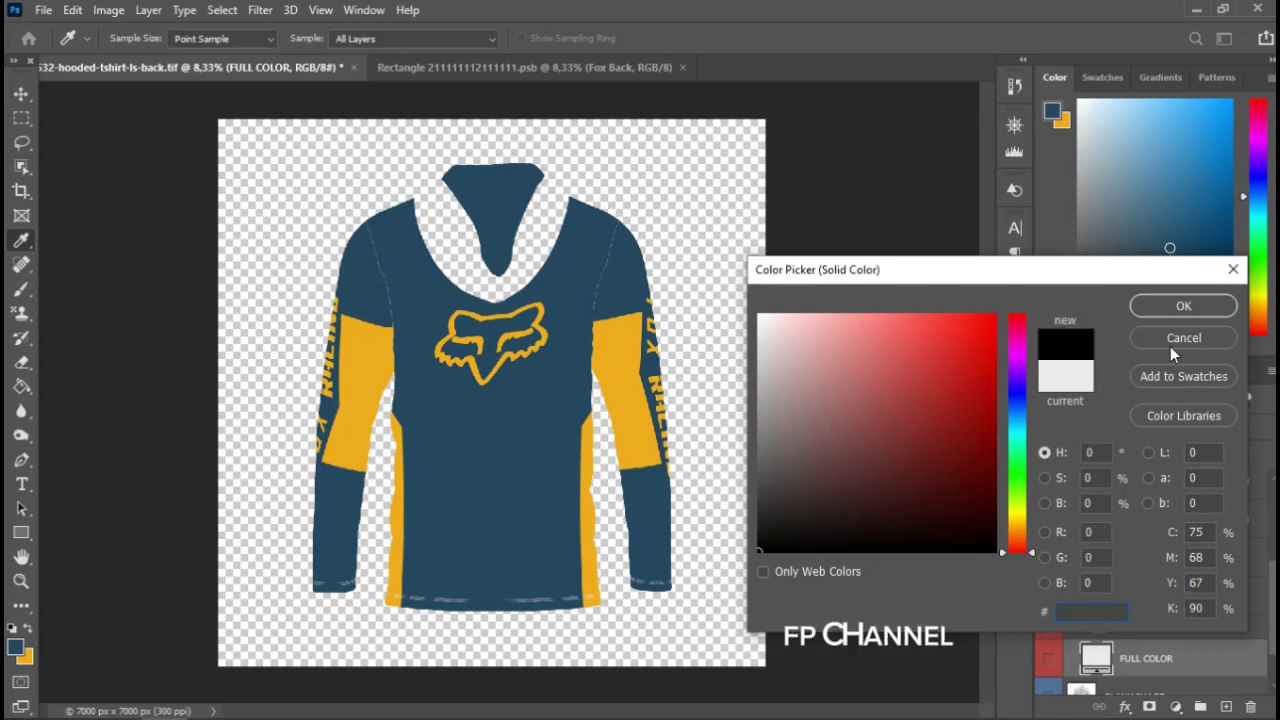
left_click(1170, 341)
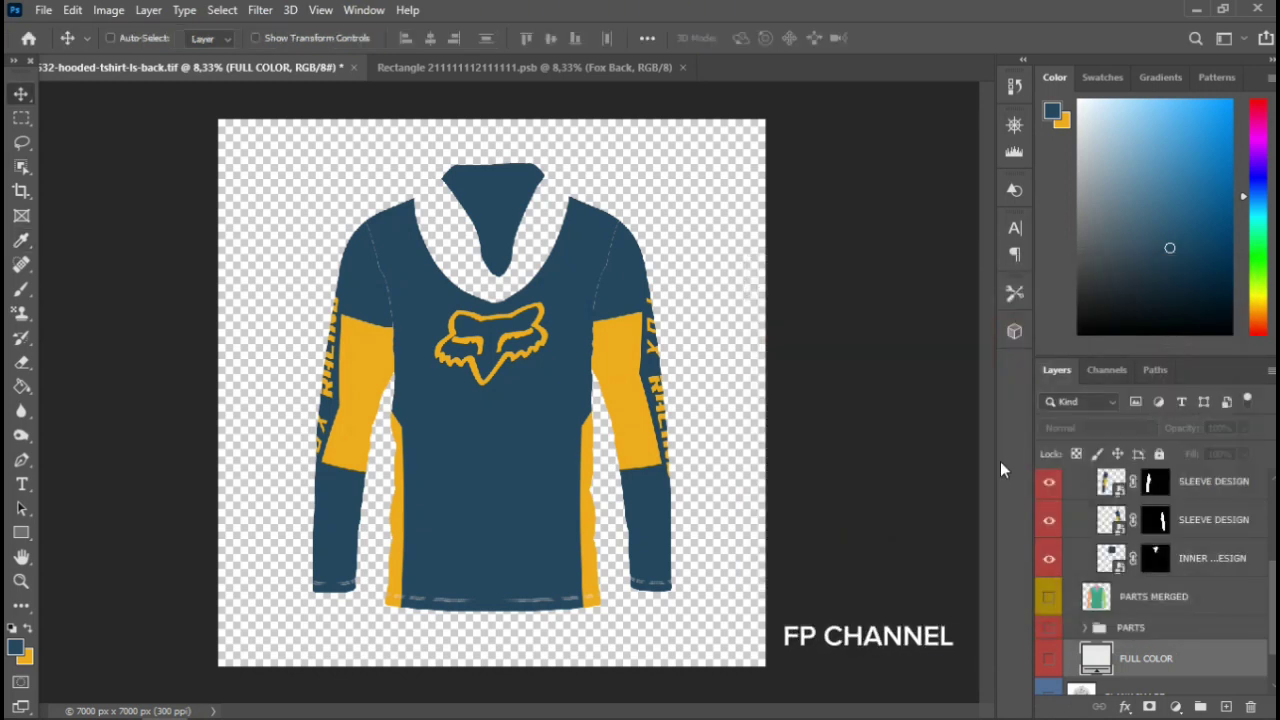
Make FULL COLOR visible and recolour it to the sampled navy body colour #26475e.
left_click(1049, 660)
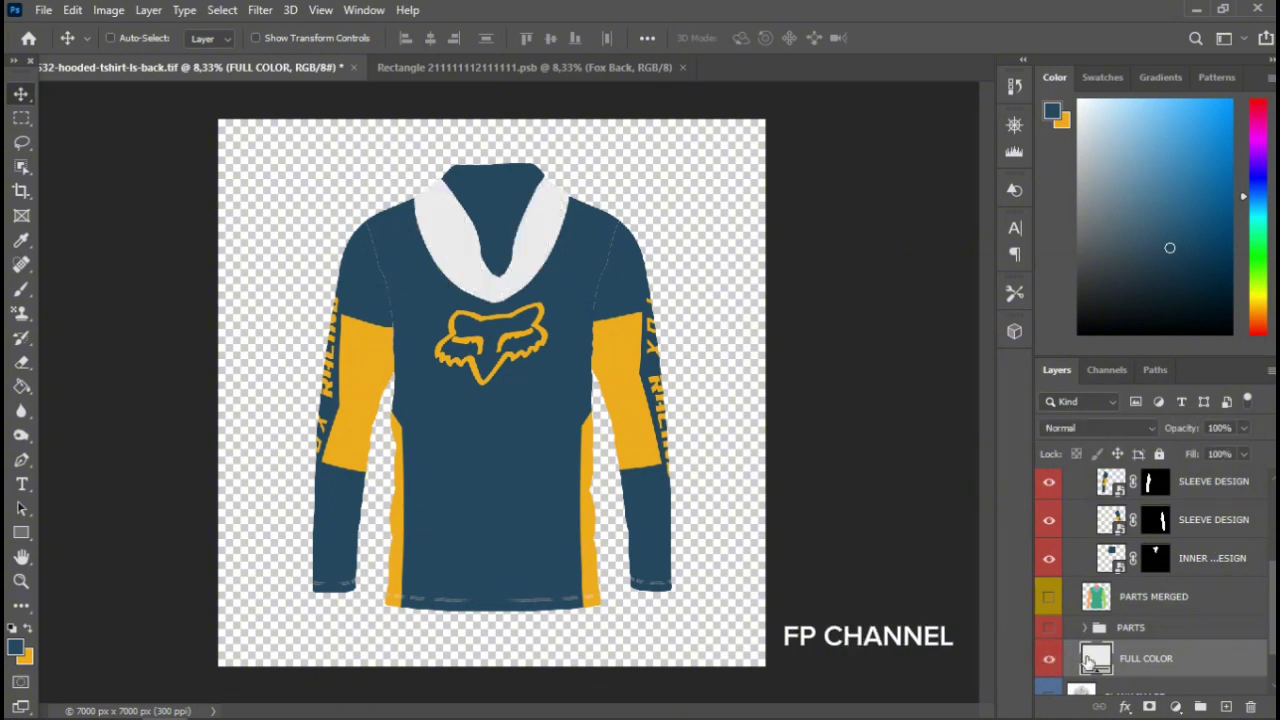
double_click(1095, 659)
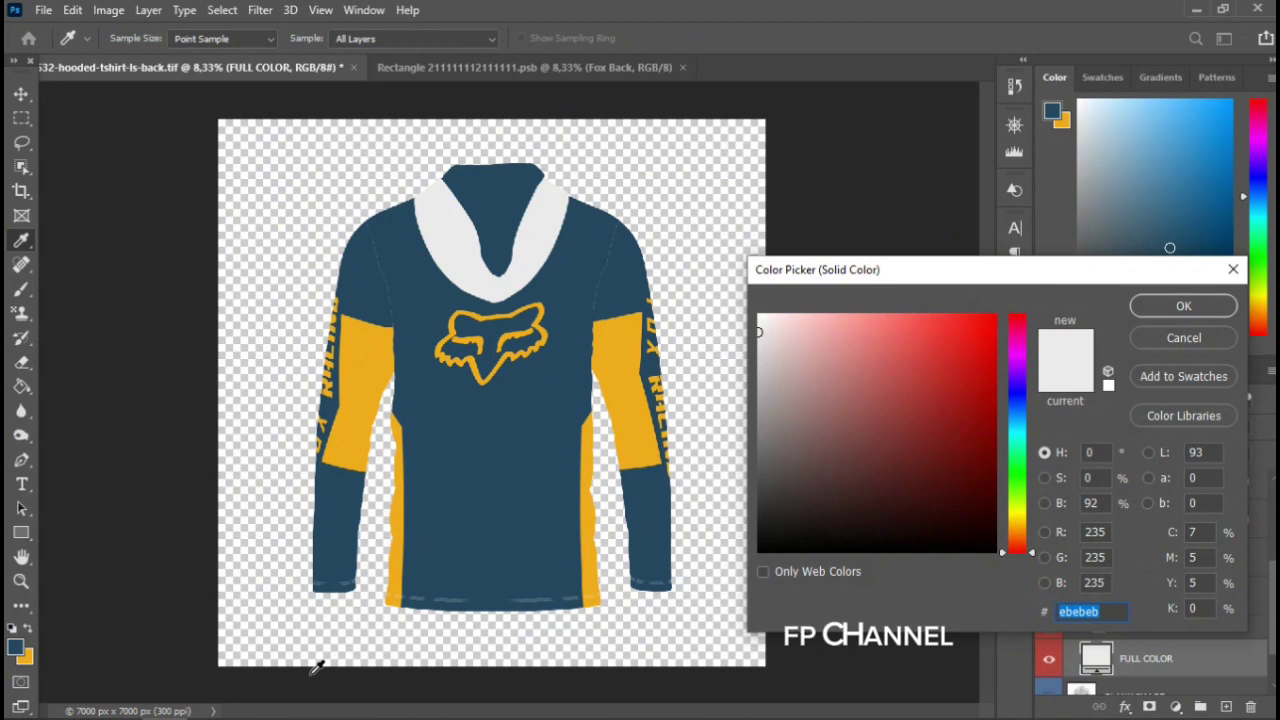
left_click(529, 420)
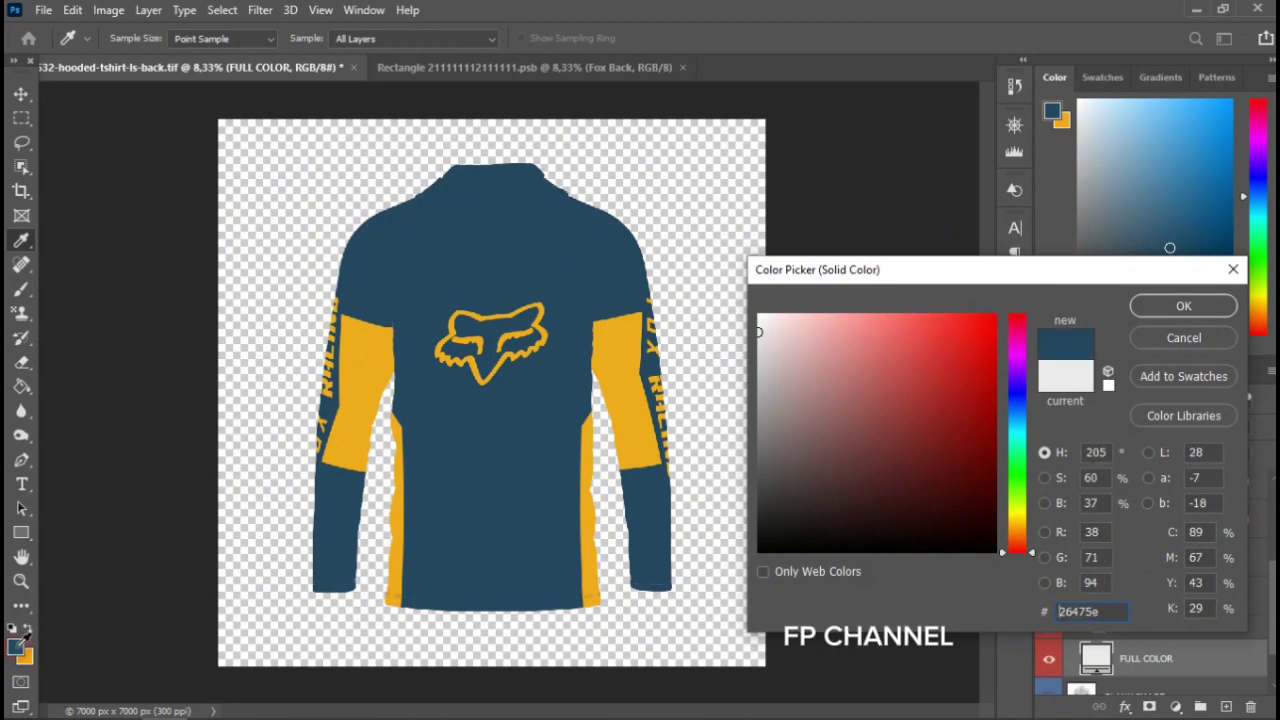
left_click(1186, 305)
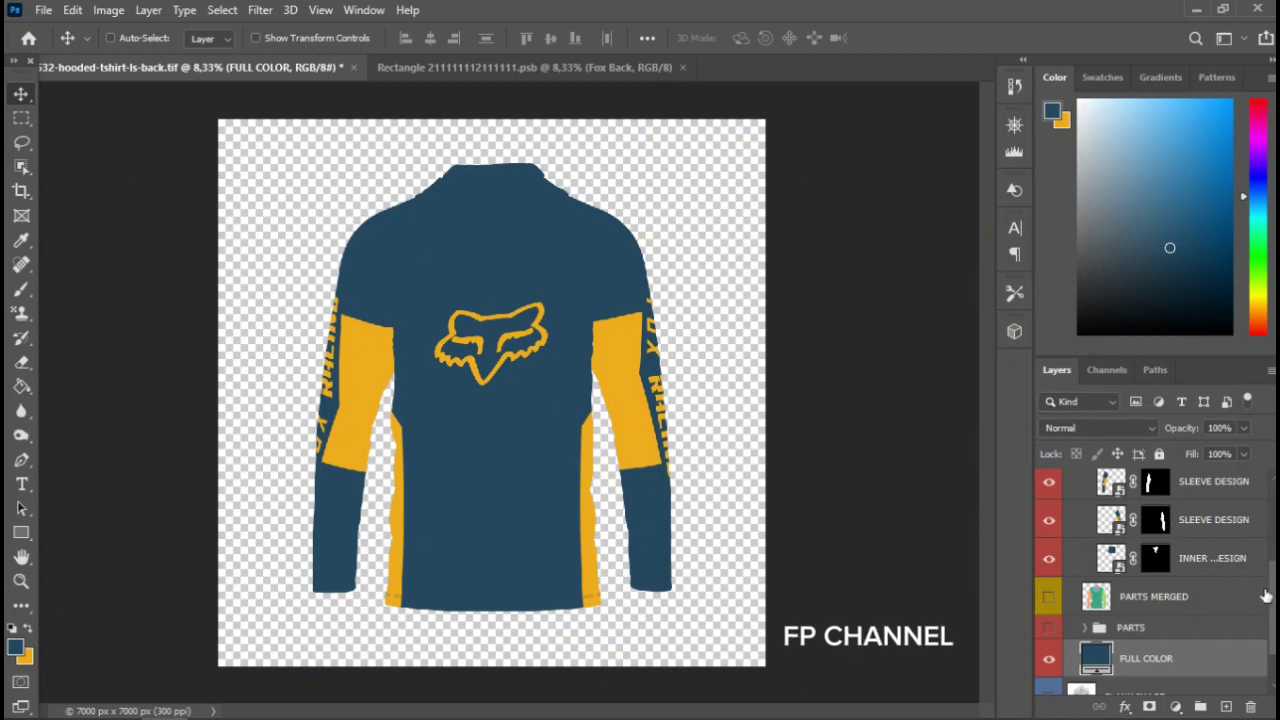
scroll(1265, 598, "down", 1)
scroll(1265, 598, "up", 3)
Turn on the HOODIE group's highlights and shadows layers to restore fabric shading.
scroll(1100, 528, "up", 2)
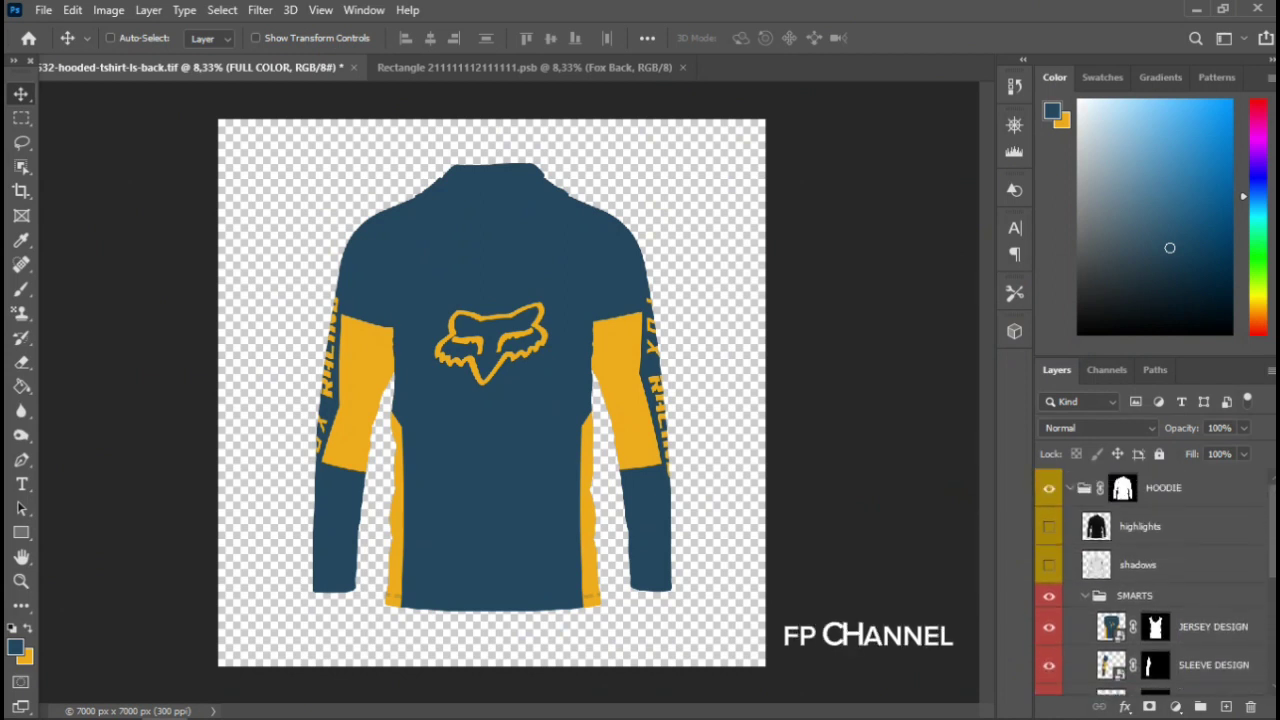
left_click(1049, 527)
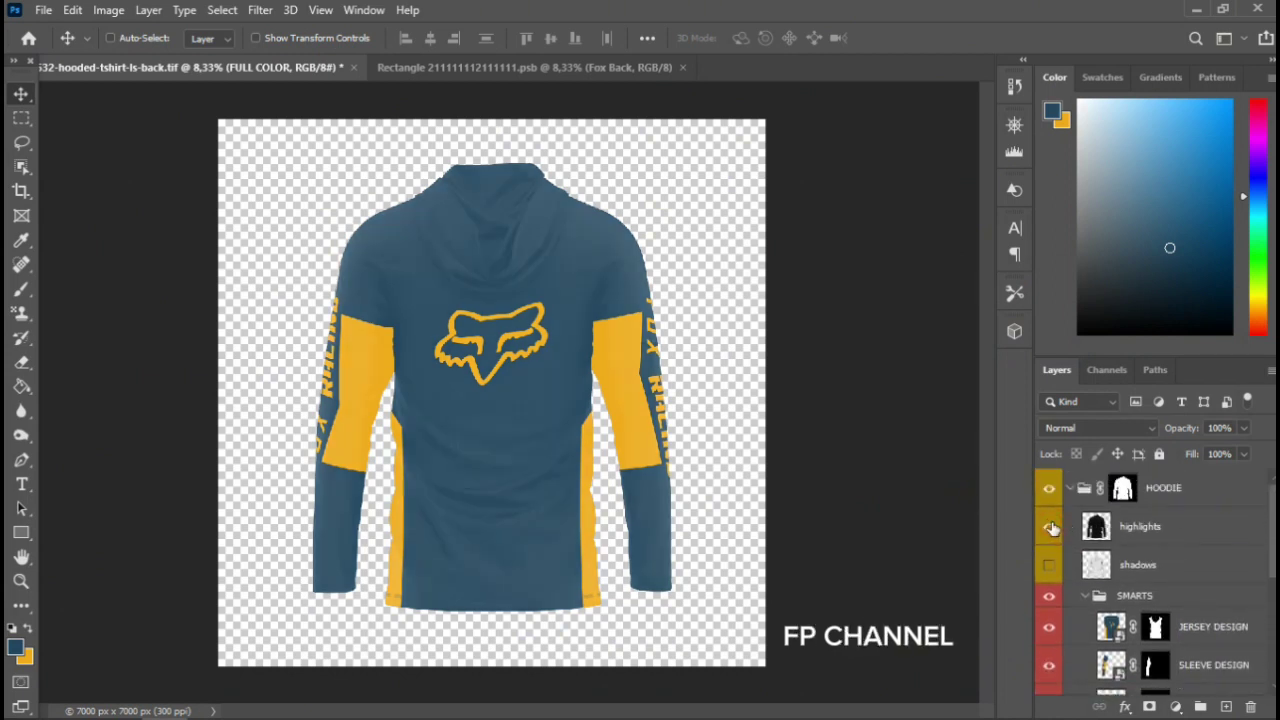
left_click(1049, 566)
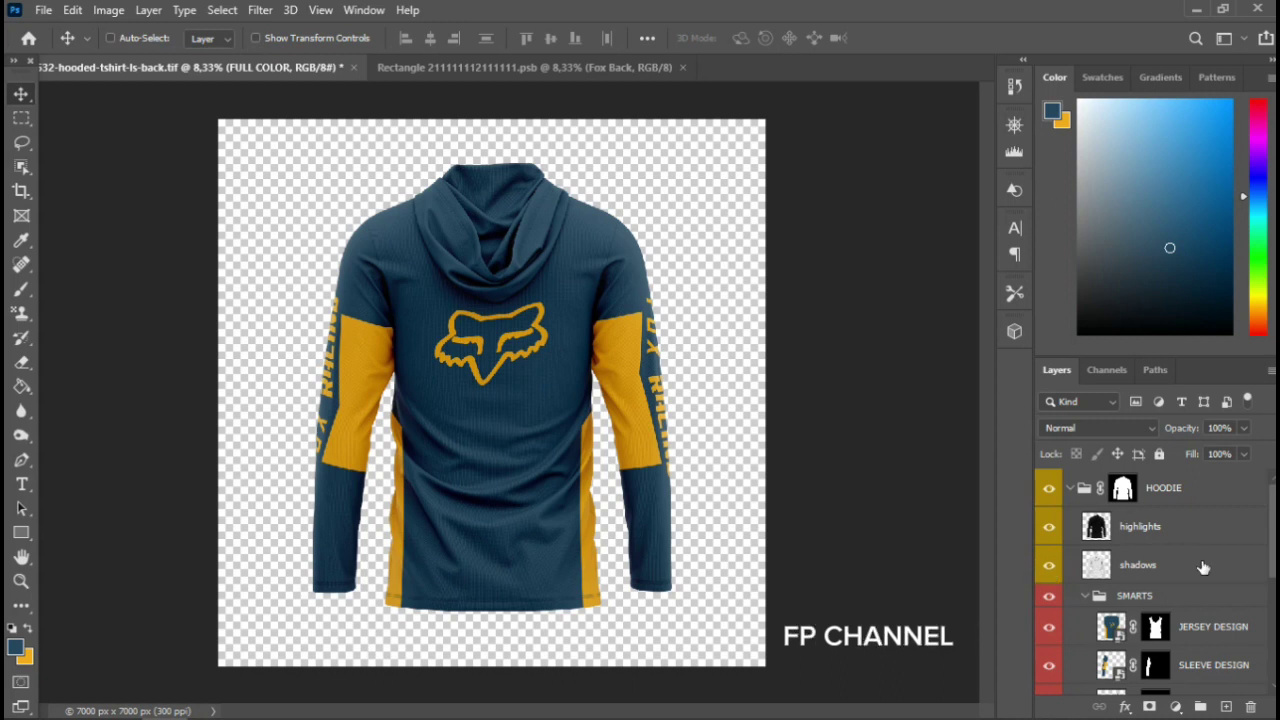
scroll(1079, 634, "down", 2)
scroll(1079, 634, "down", 2)
scroll(1079, 634, "down", 1)
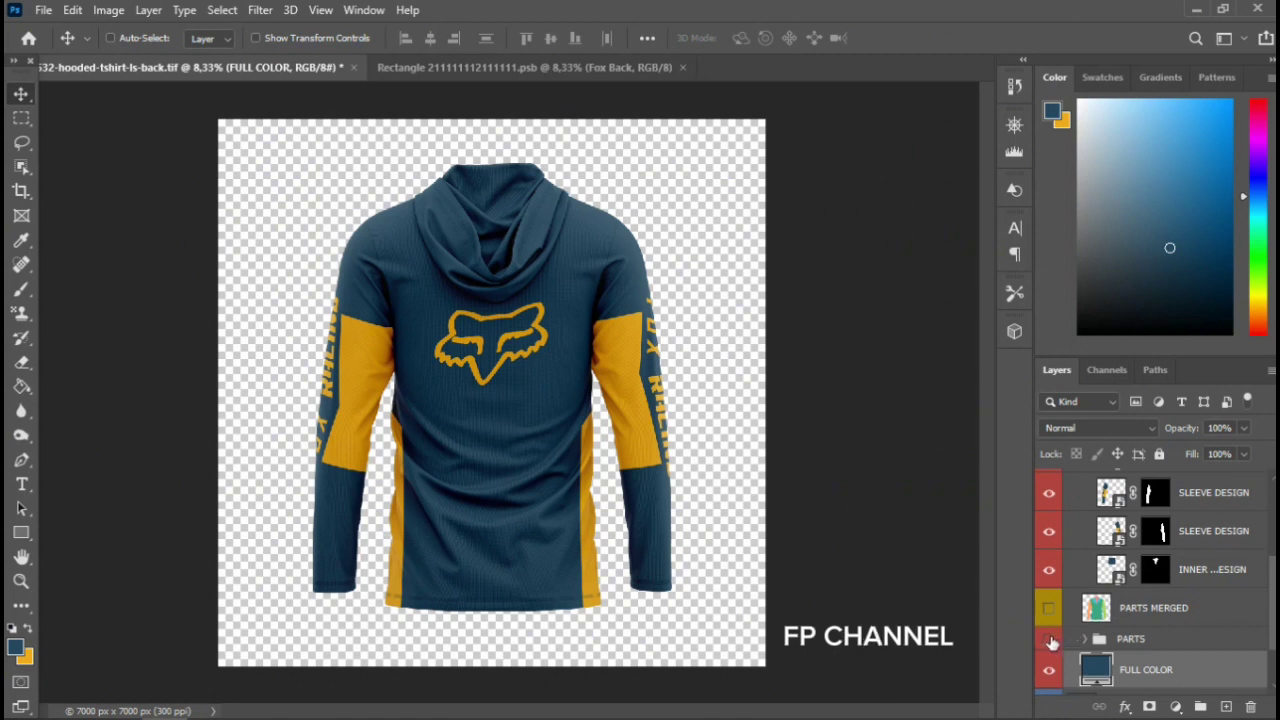
Show the PARTS group, compare FULL COLOR on and off, and expand PARTS.
left_click(1049, 638)
left_click(1049, 677)
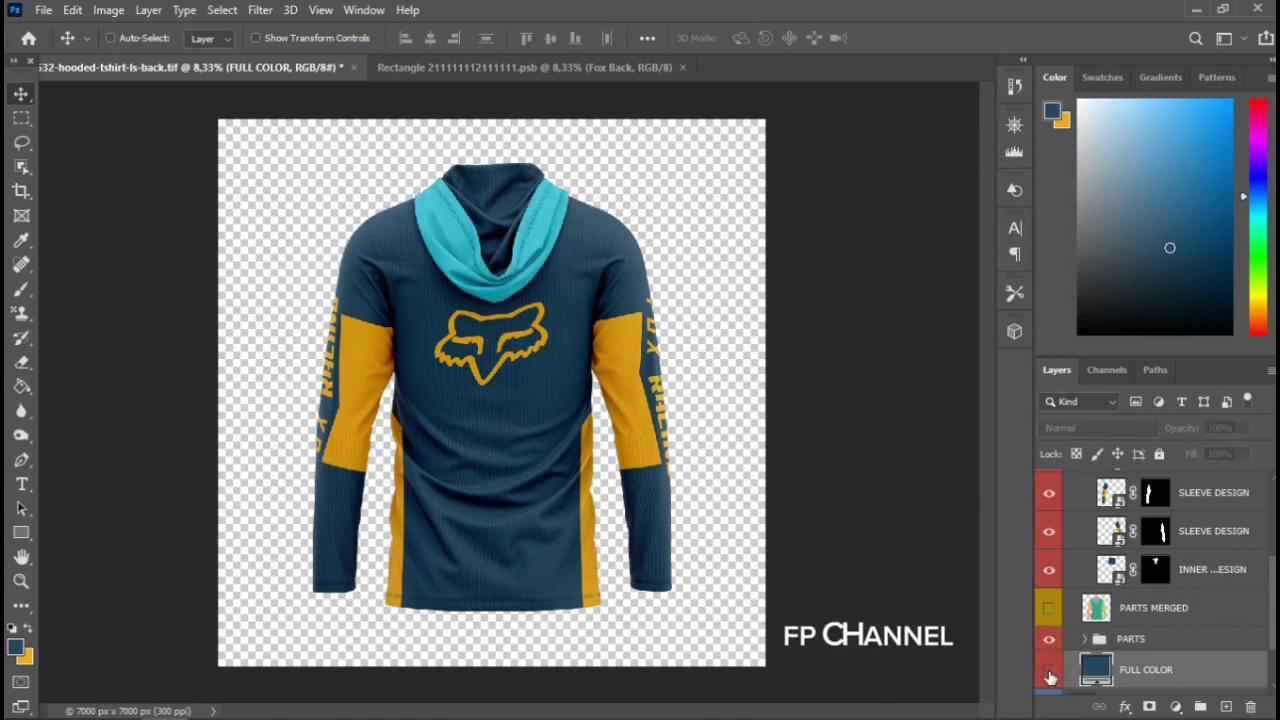
left_click(1049, 677)
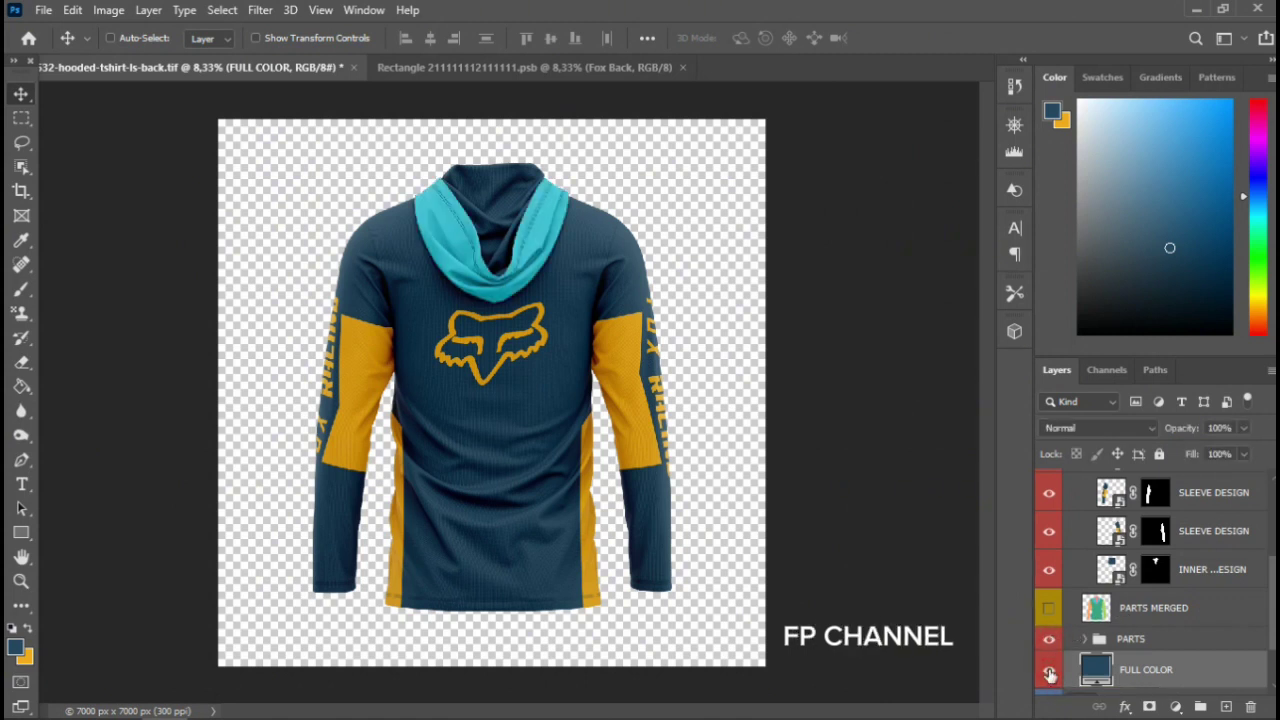
left_click(1049, 677)
left_click(1049, 677)
left_click(1100, 639)
left_click(1087, 640)
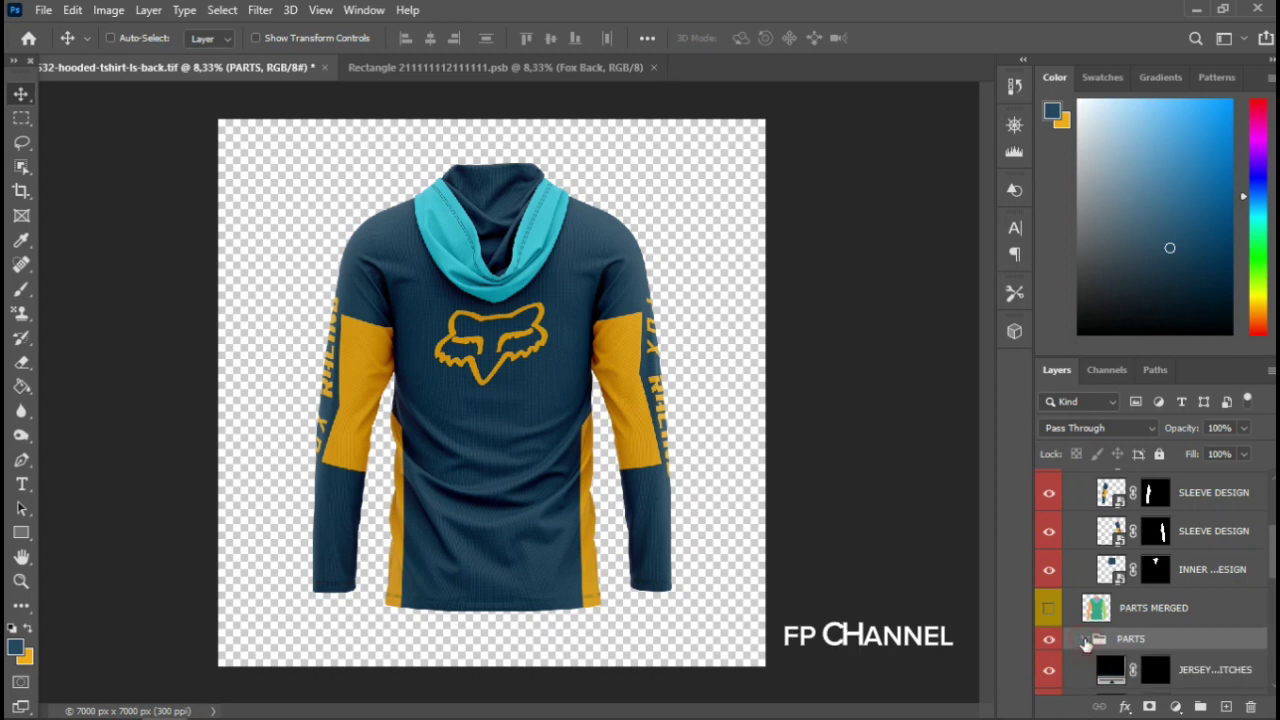
left_click_drag(1273, 545, 1273, 621)
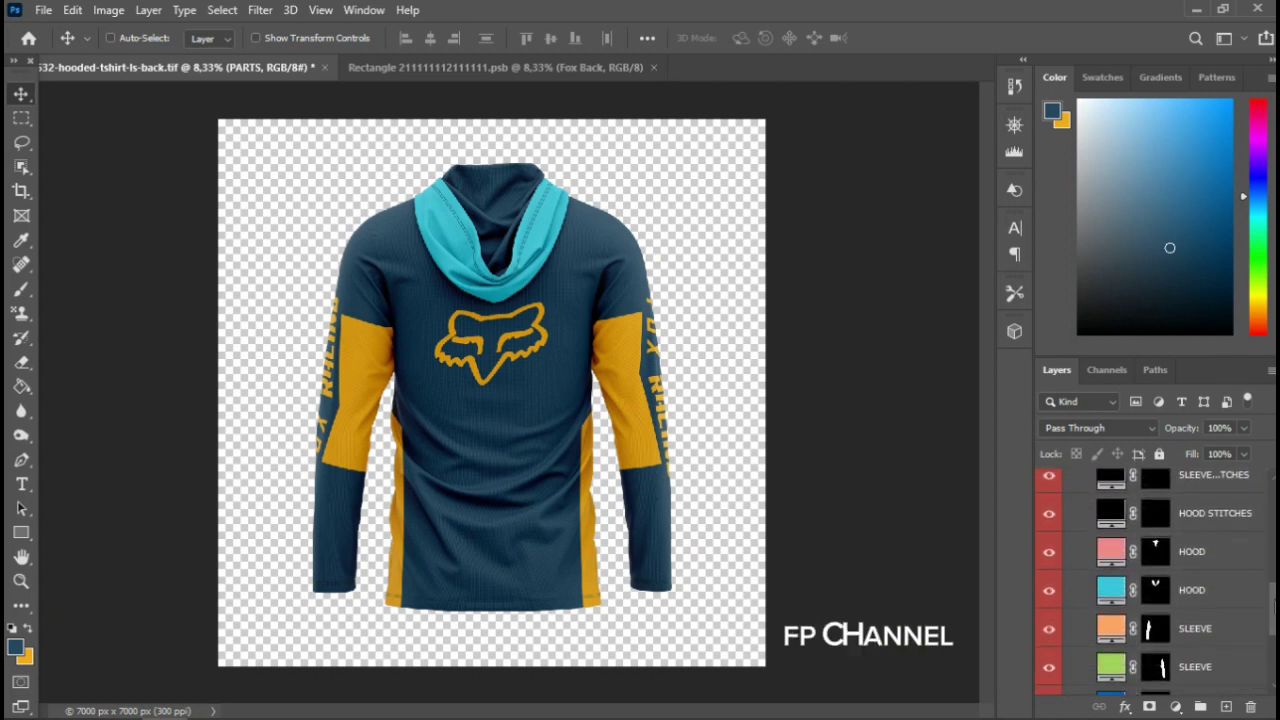
scroll(1110, 542, "up", 1)
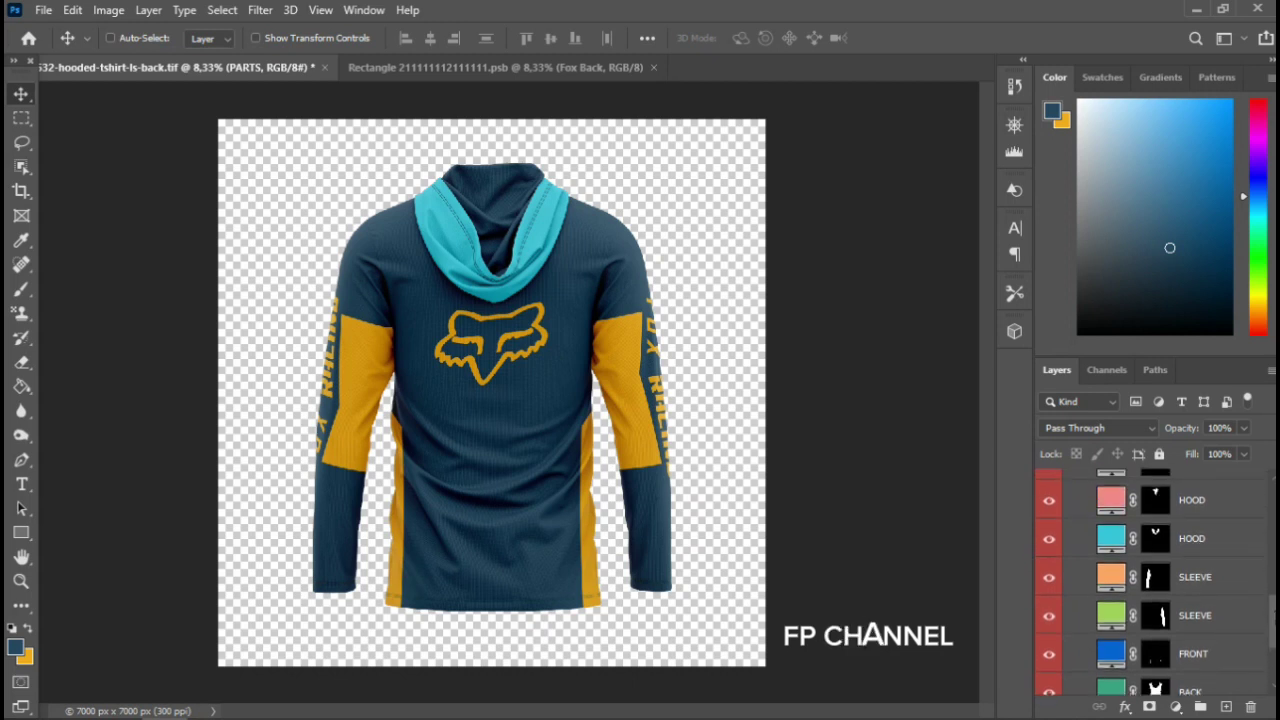
Recolour the cyan HOOD fill to the sampled yellow #edac1e.
double_click(1110, 540)
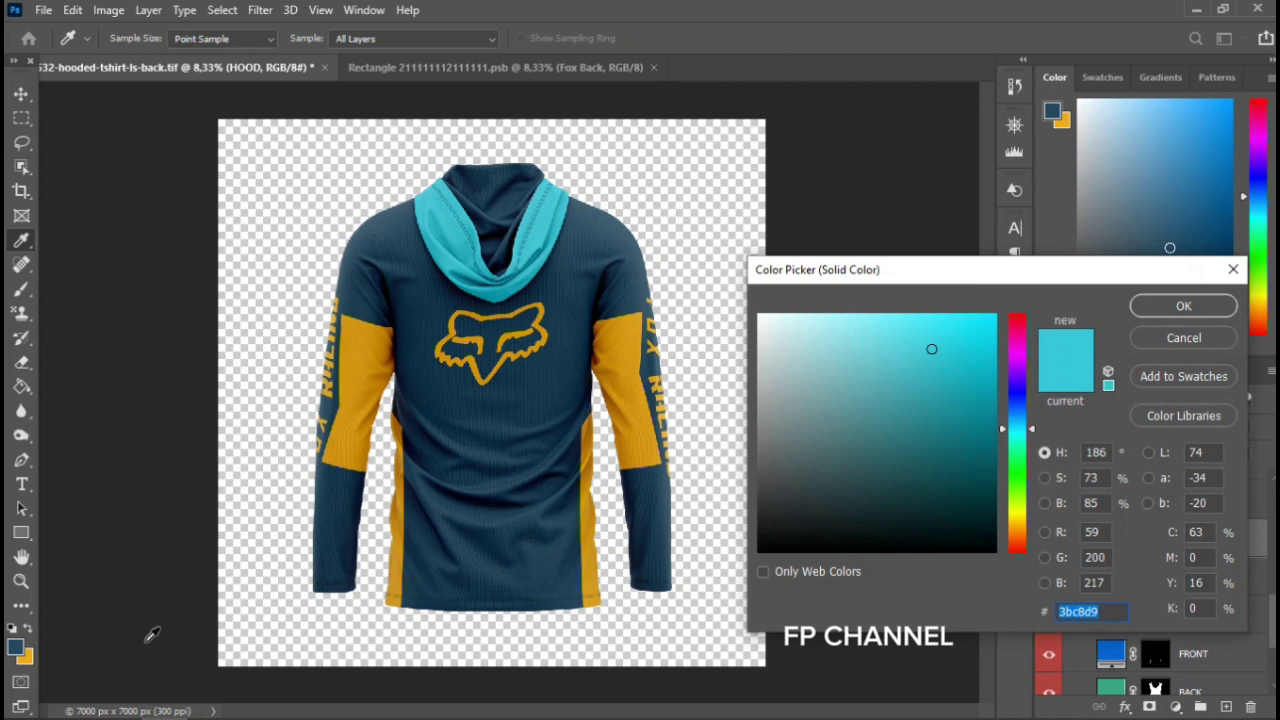
left_click(30, 655)
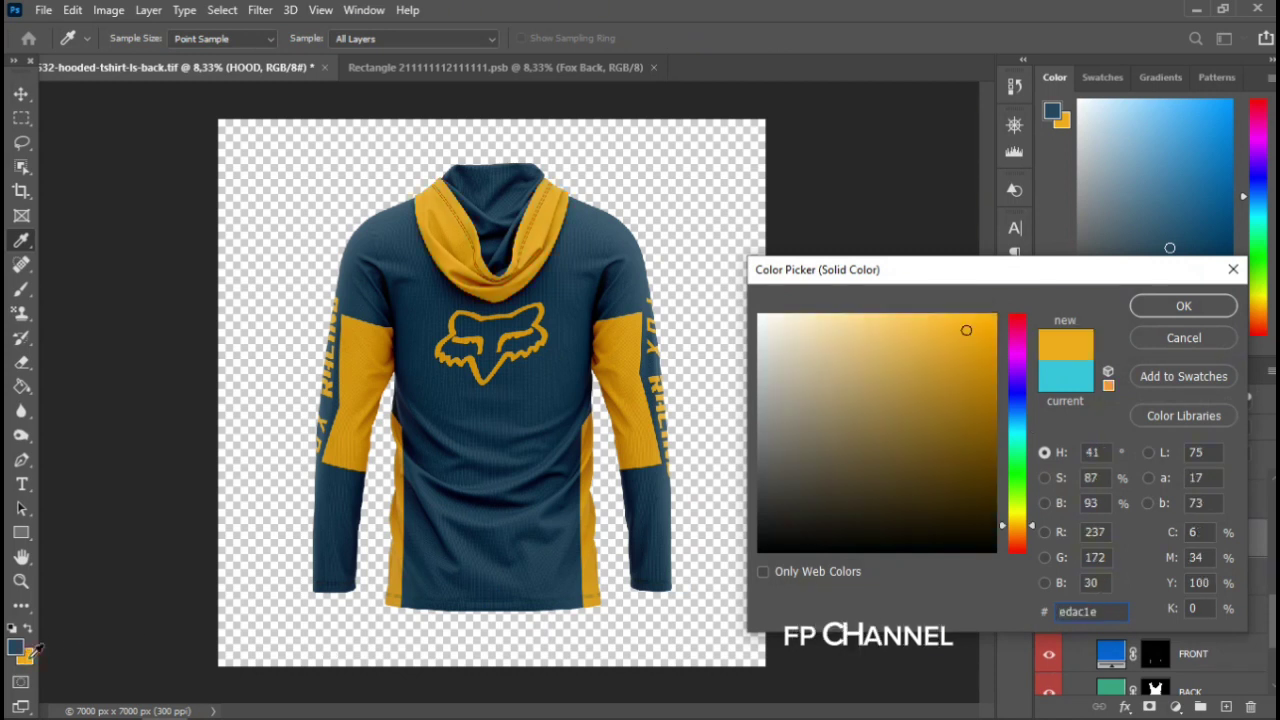
left_click(1180, 307)
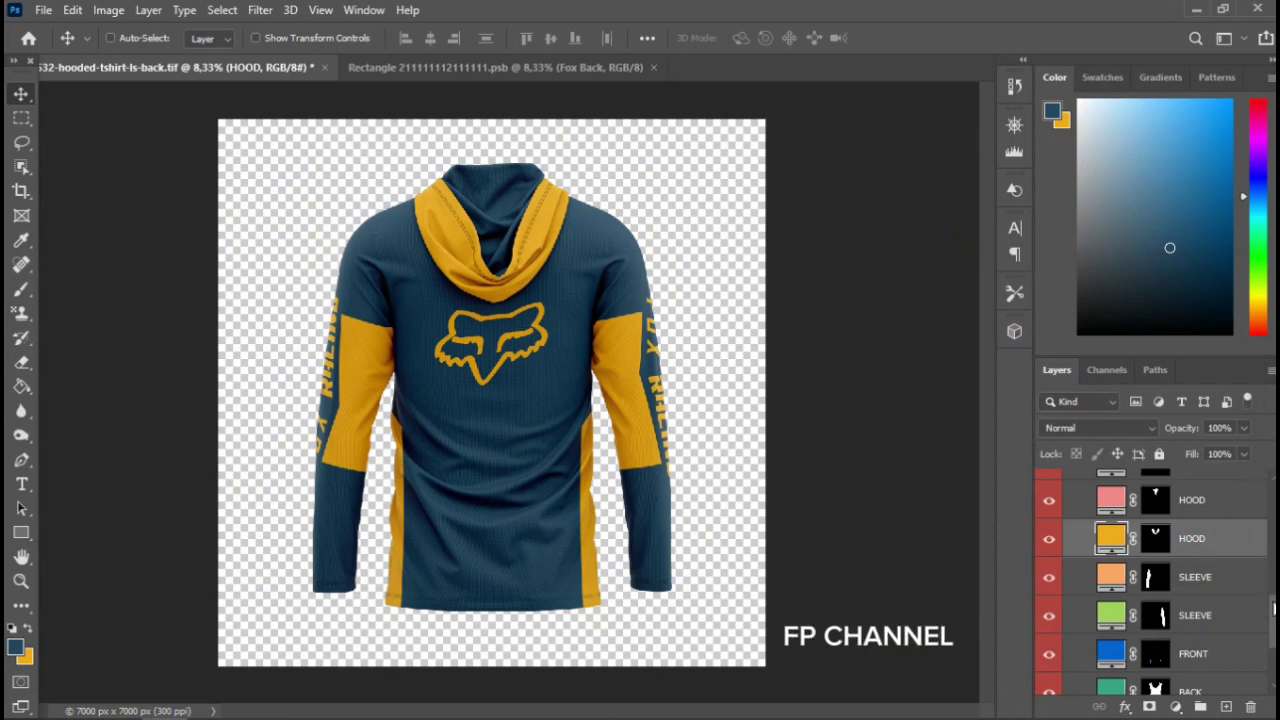
scroll(1268, 600, "down", 2)
scroll(1268, 600, "down", 2)
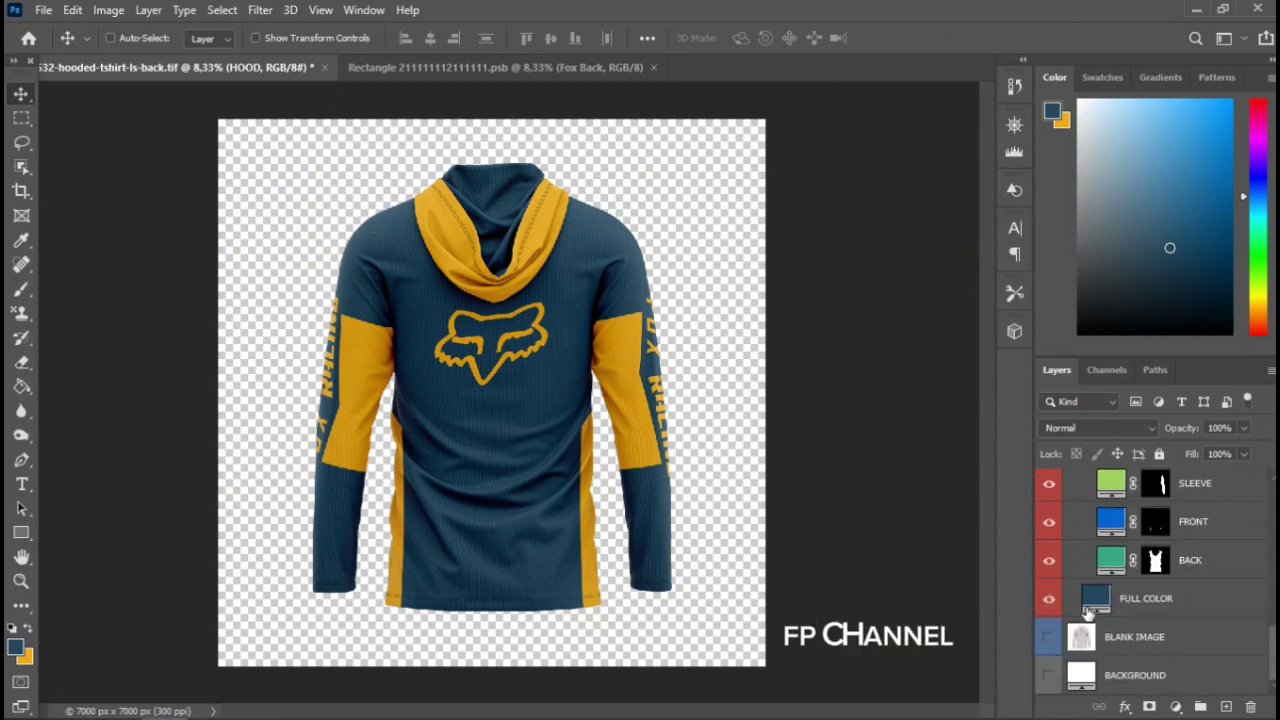
Make the white BACKGROUND layer visible behind the finished hoodie.
left_click(1050, 600)
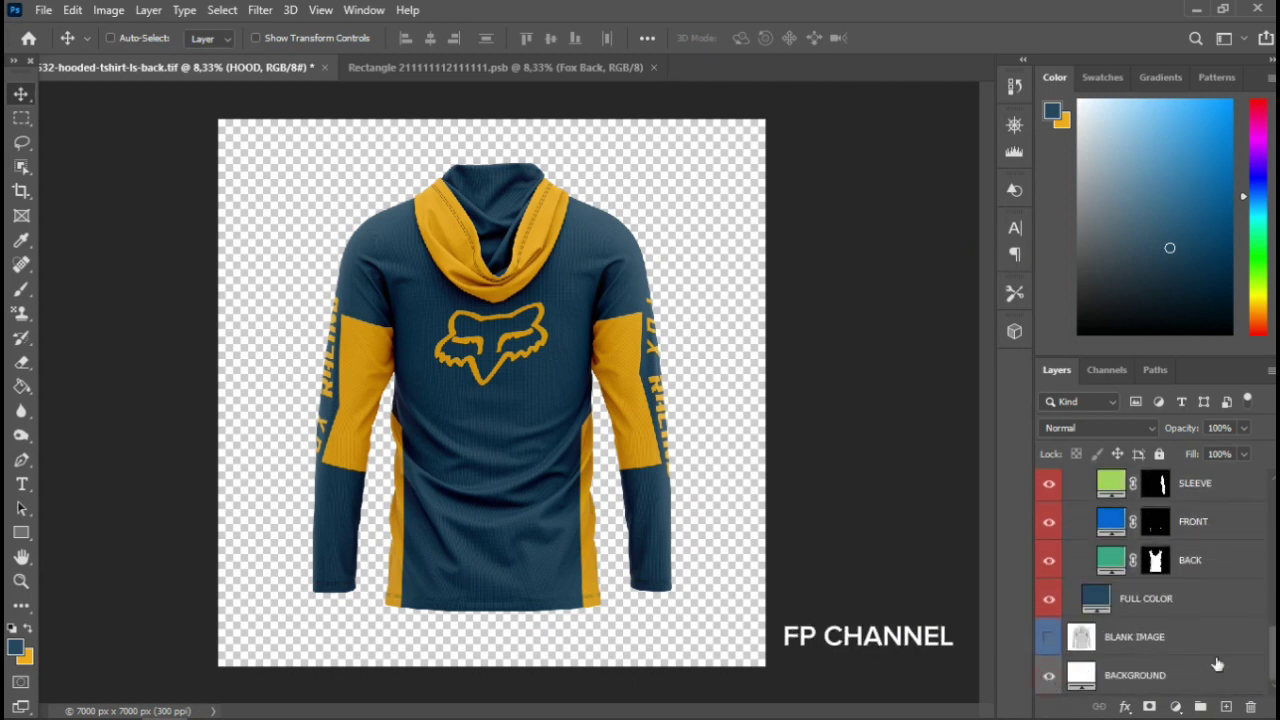
left_click(1049, 677)
scroll(1150, 580, "up", 2)
scroll(1150, 580, "up", 3)
scroll(1150, 580, "up", 3)
scroll(1150, 580, "up", 2)
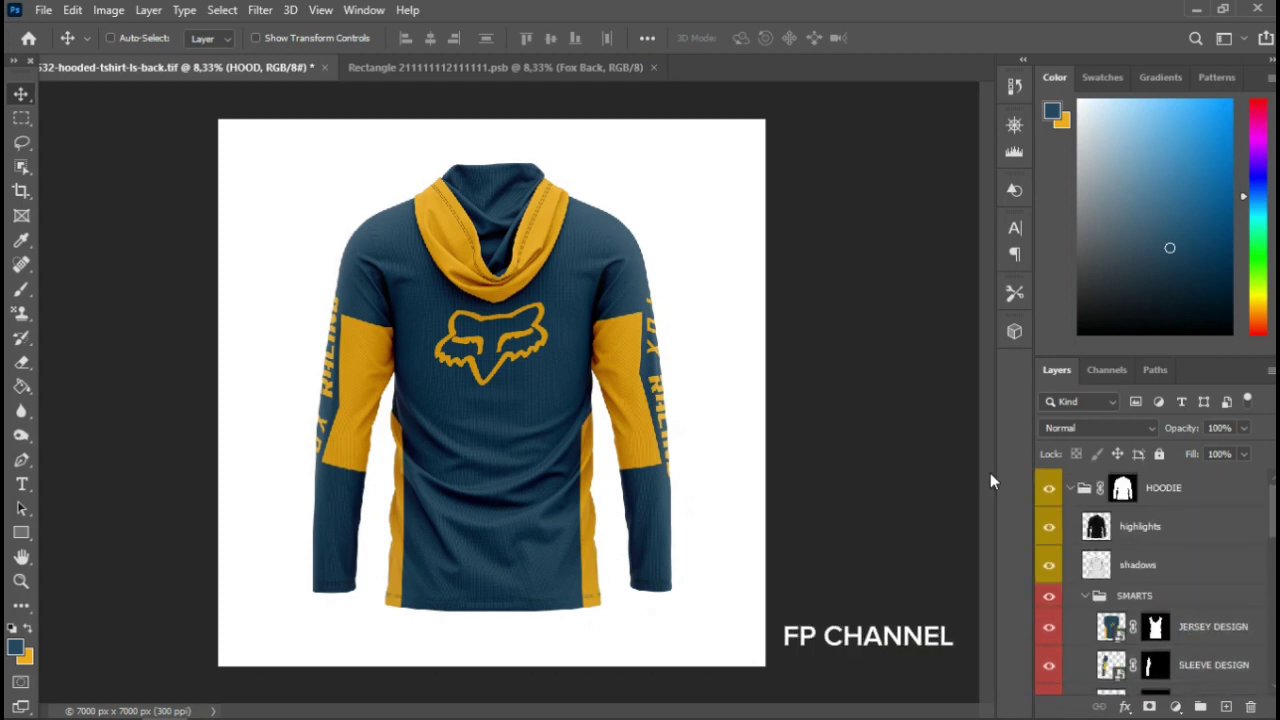
Close the Fox Back Rectangle…psb document, leaving the hoodie TIF open.
left_click(295, 68)
left_click(395, 68)
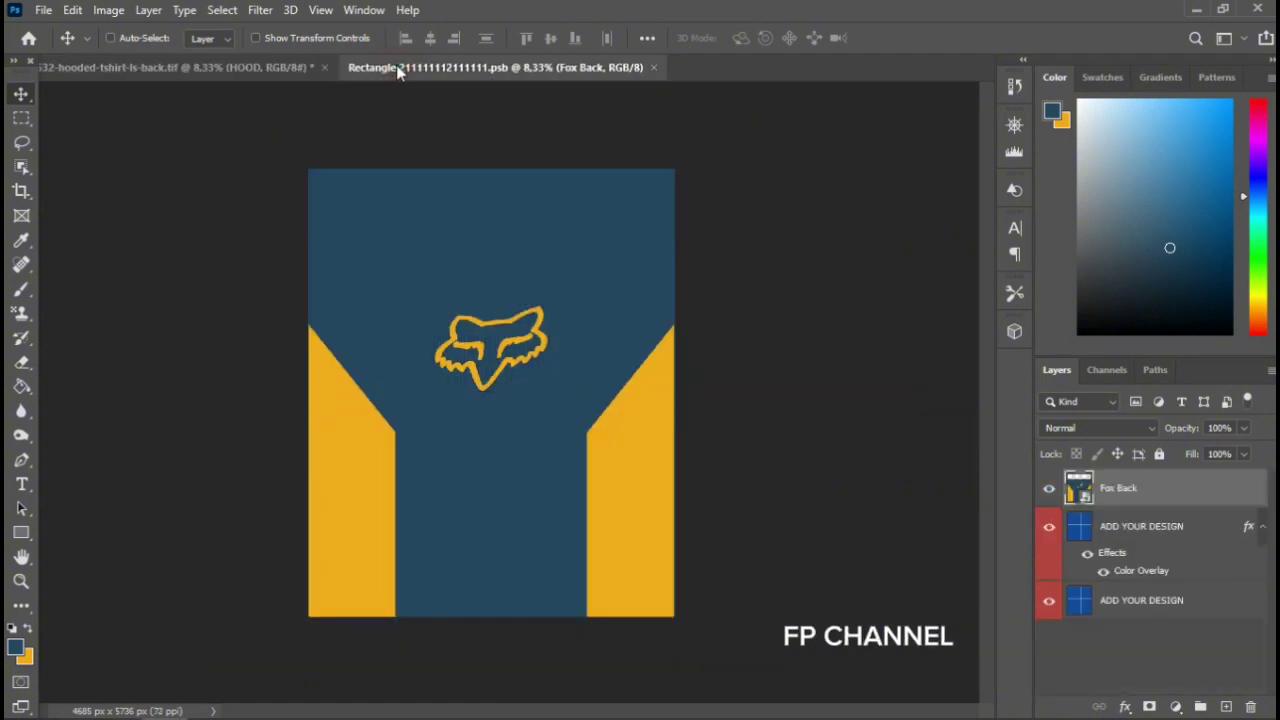
left_click(655, 68)
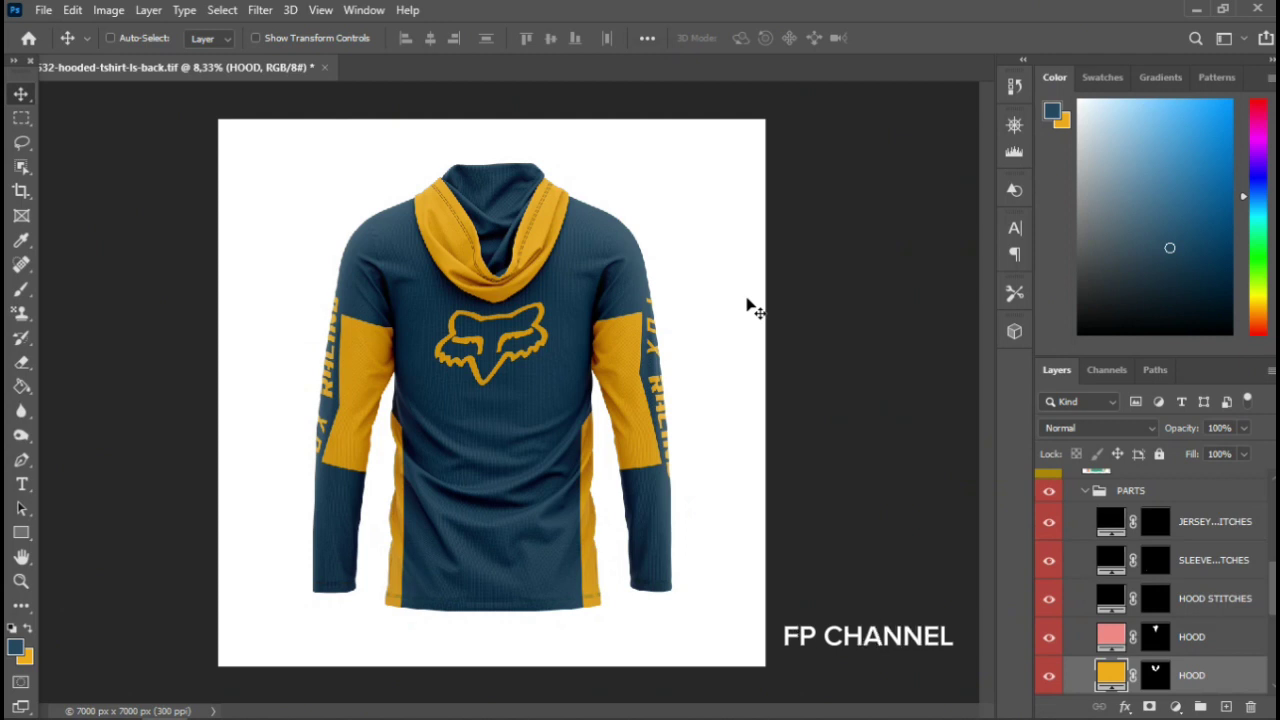